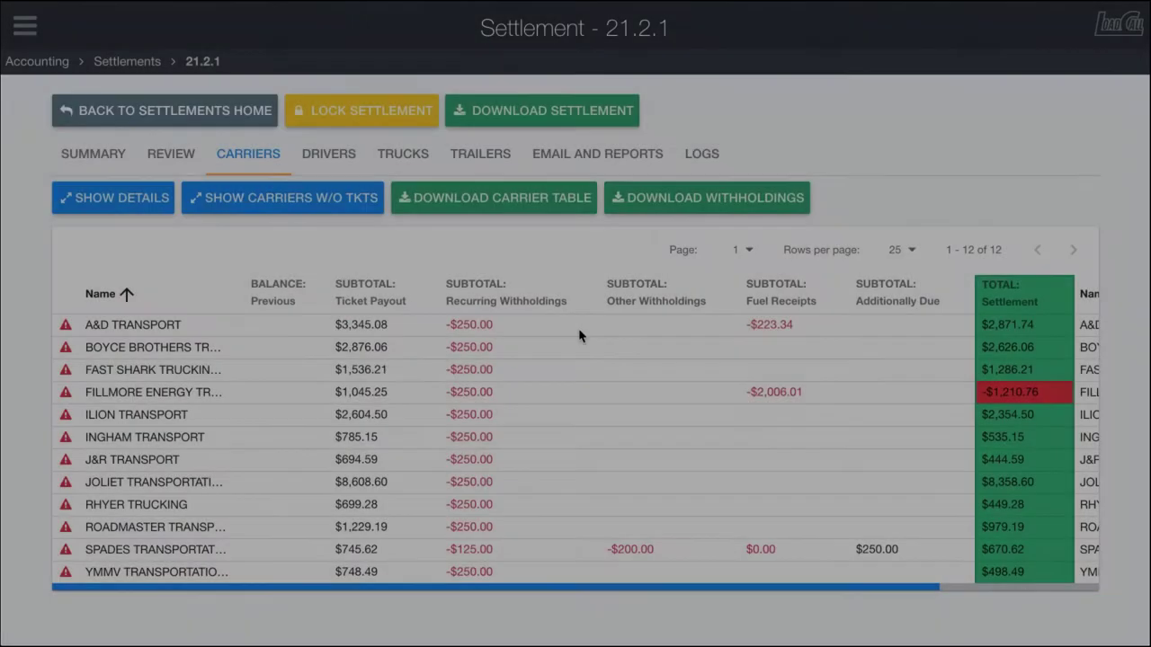
Mark the carriers A&D Transport and Boyce Brothers Trucking as reviewed in settlement 21.2.1
{"action": "scroll", "coordinate": [576, 432], "scroll_direction": "right", "scroll_amount": 5}
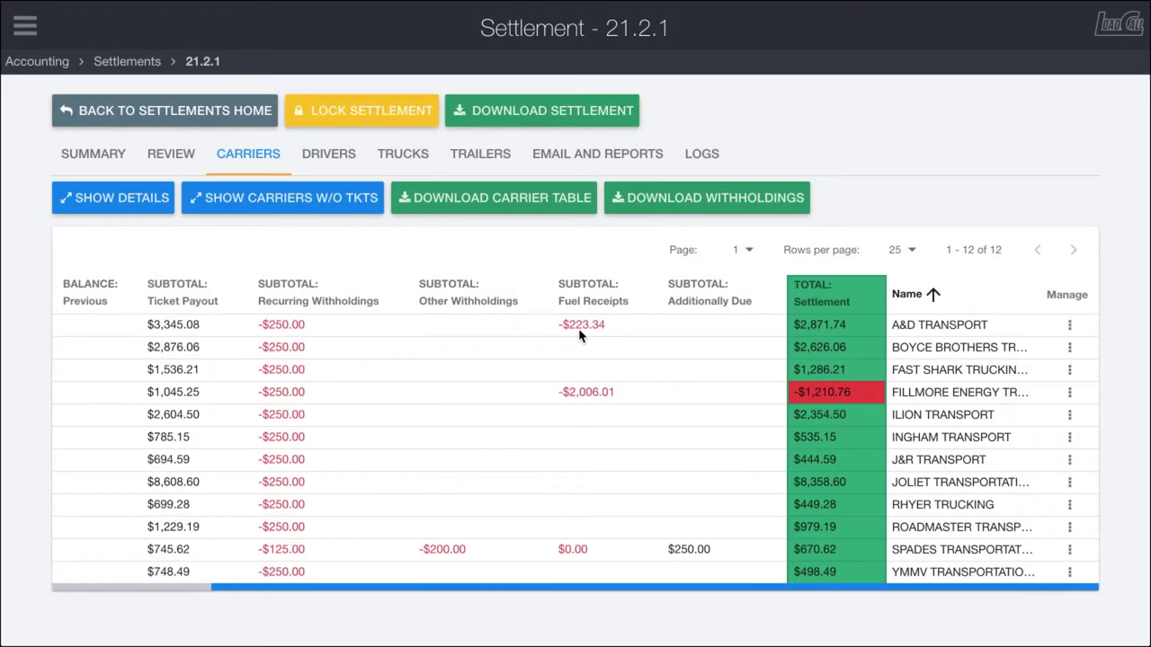
{"action": "left_click", "coordinate": [1070, 324]}
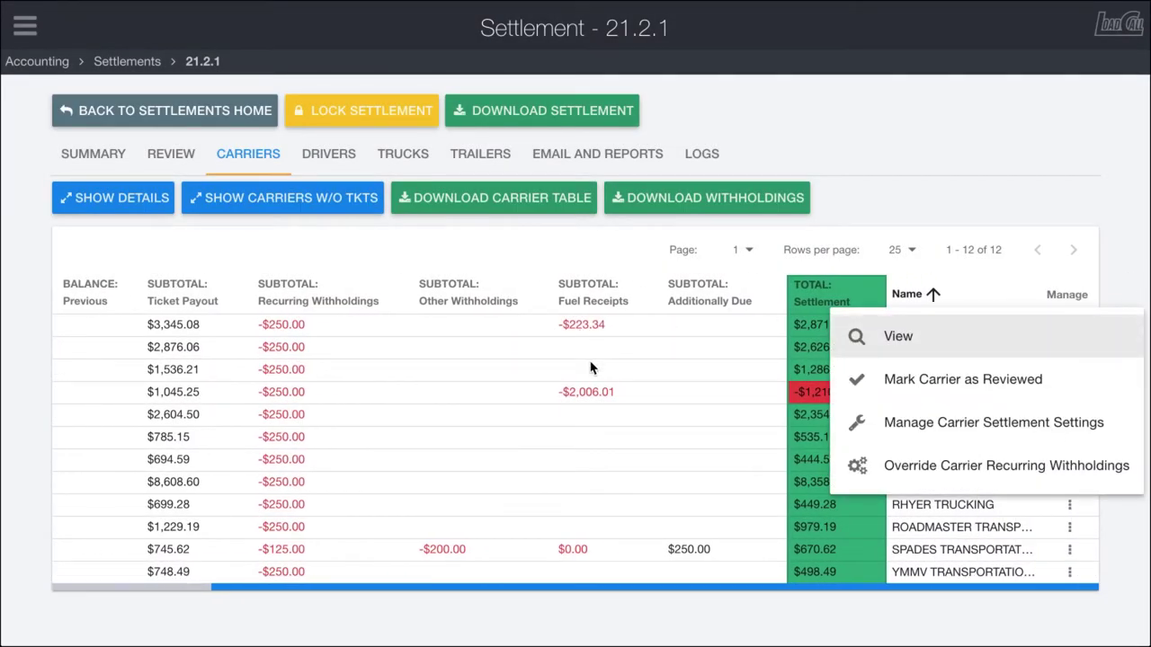
{"action": "left_click", "coordinate": [904, 385]}
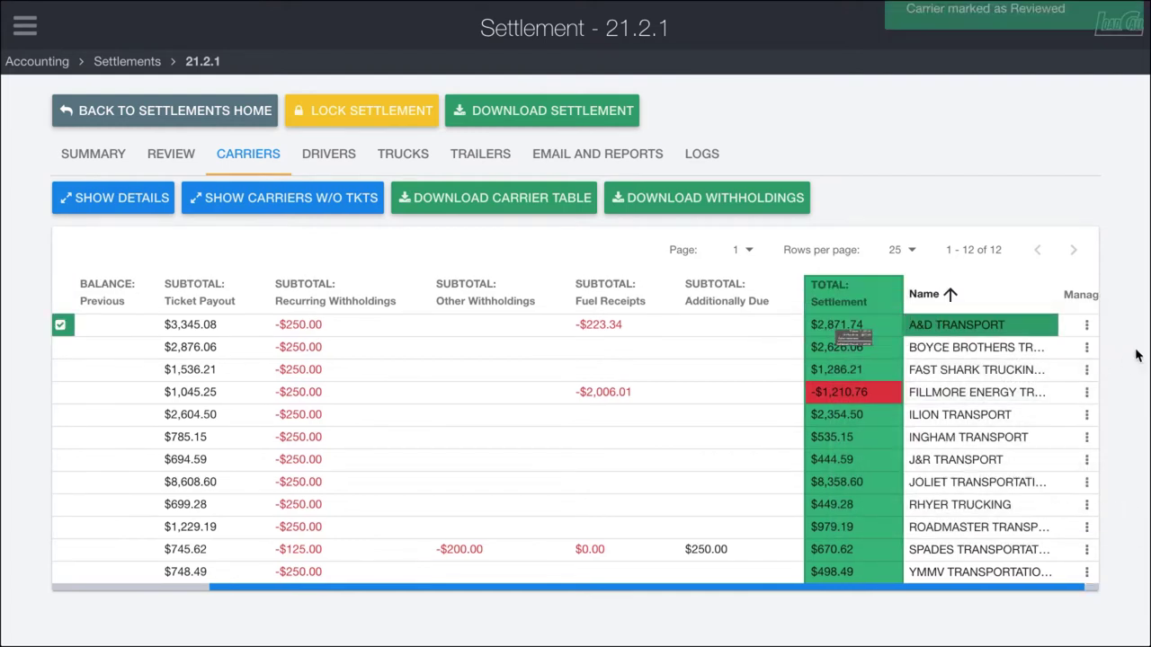
{"action": "left_click", "coordinate": [1086, 347]}
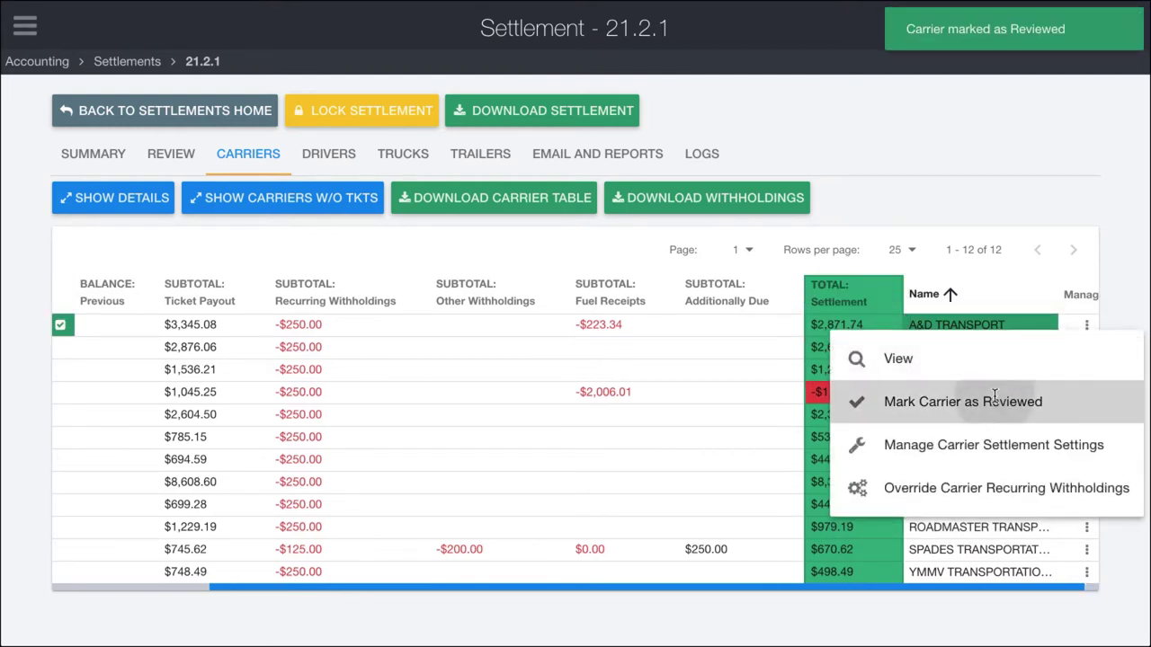
{"action": "left_click", "coordinate": [994, 395]}
{"action": "scroll", "coordinate": [739, 392], "scroll_direction": "left", "scroll_amount": 3}
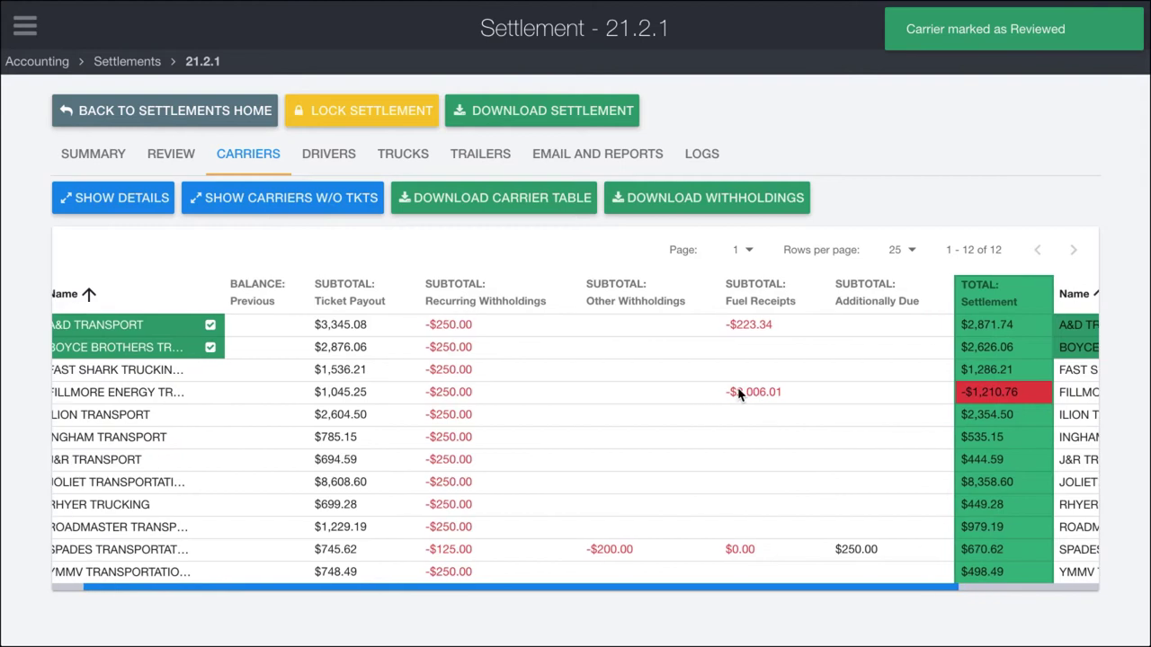
{"action": "scroll", "coordinate": [740, 392], "scroll_direction": "left", "scroll_amount": 1}
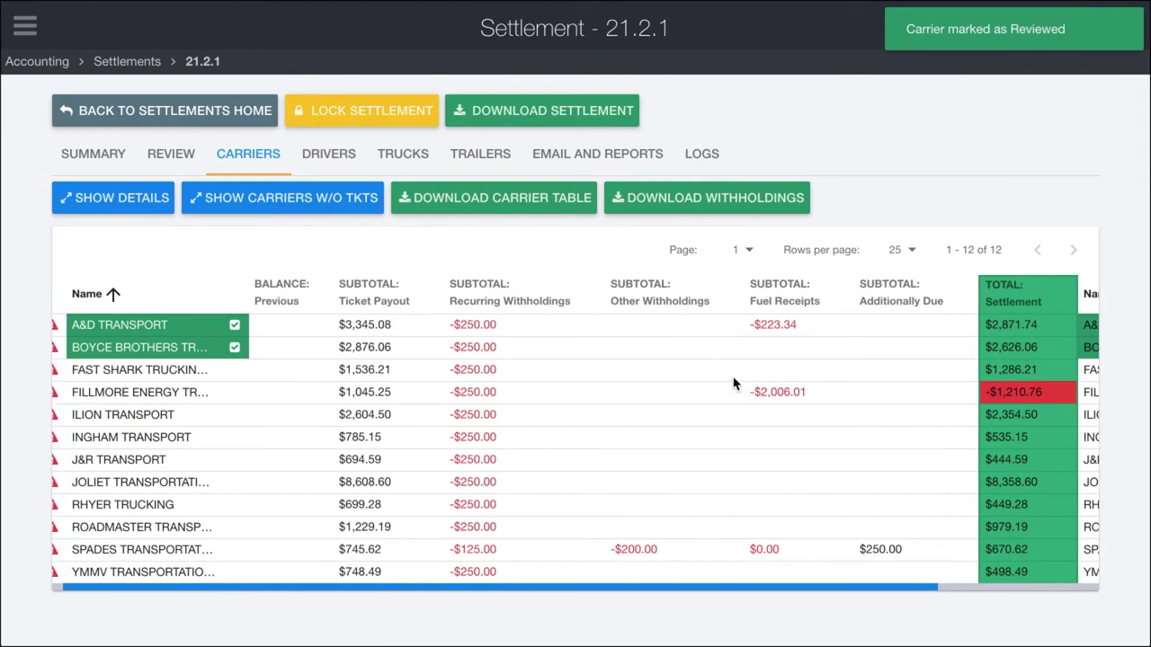
Check the lock status of settlement 21.2.1 in the settlements list and reopen its email and reports page
{"action": "left_click", "coordinate": [580, 153]}
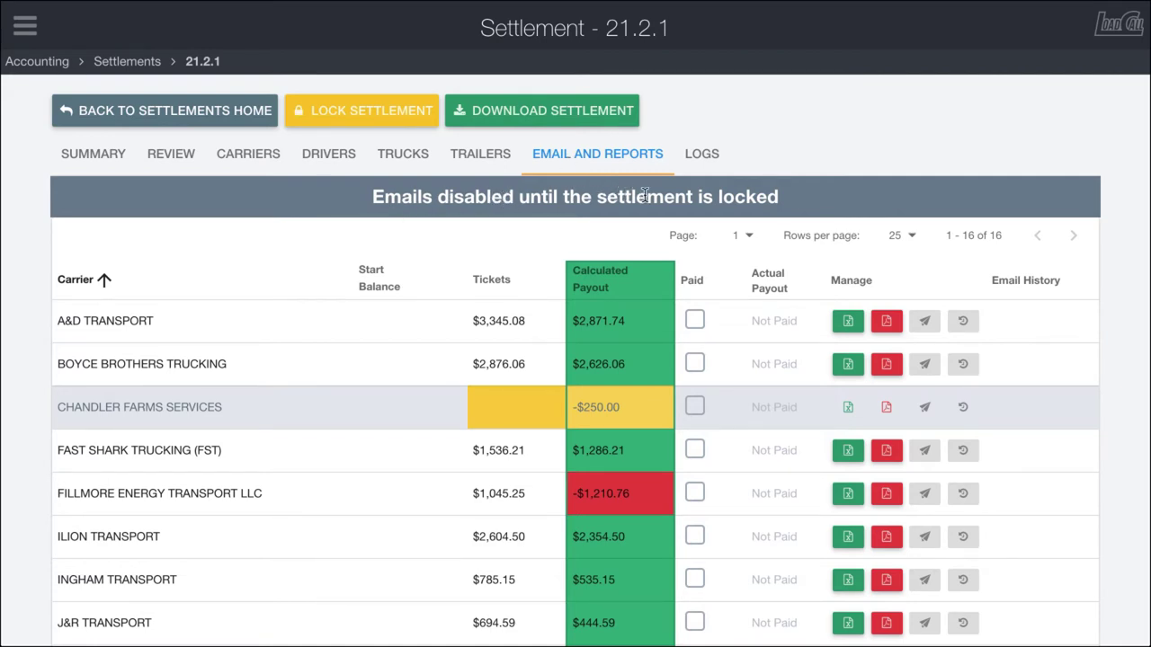
{"action": "left_click", "coordinate": [175, 112]}
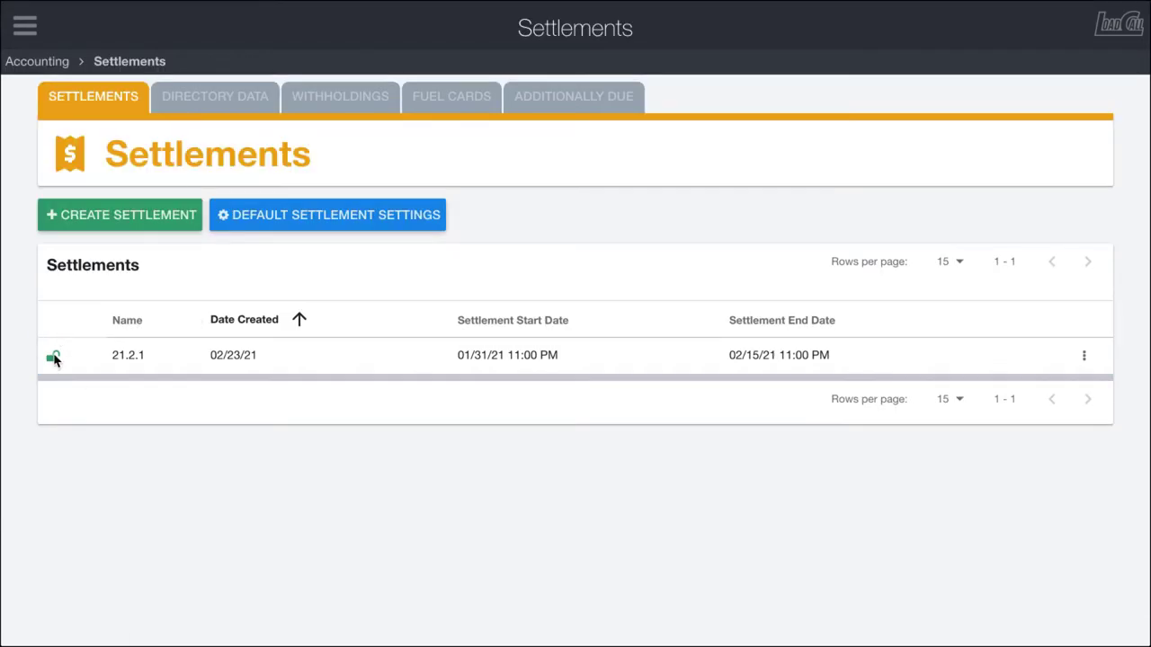
{"action": "left_click", "coordinate": [1083, 355]}
{"action": "left_click", "coordinate": [1049, 362]}
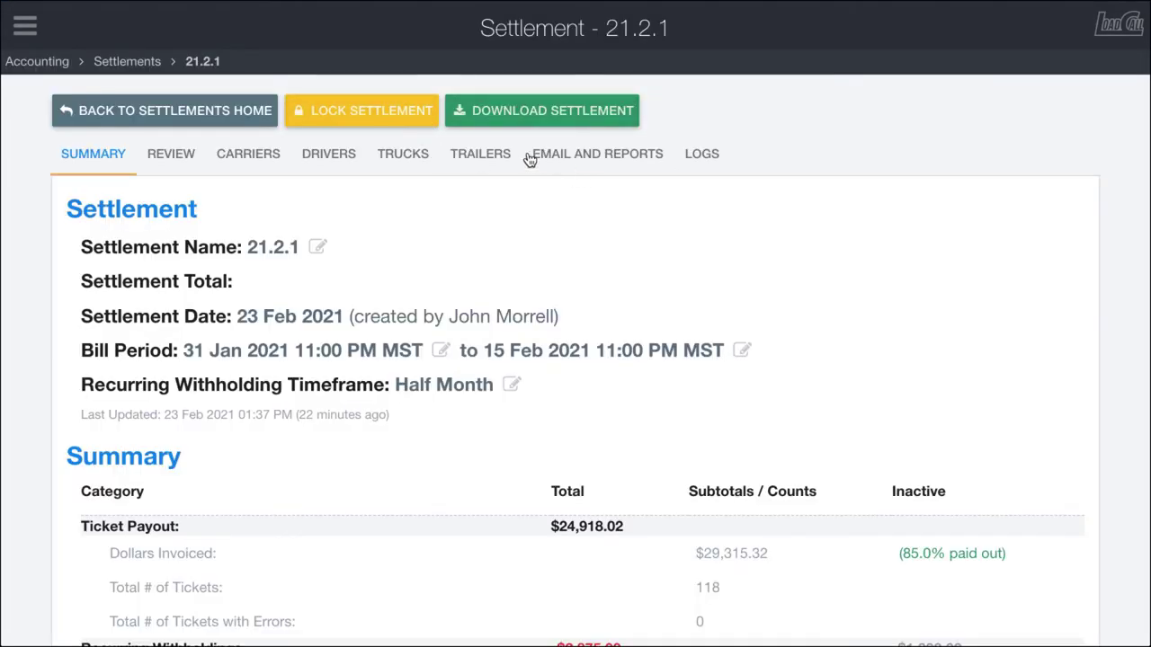
{"action": "left_click", "coordinate": [580, 154]}
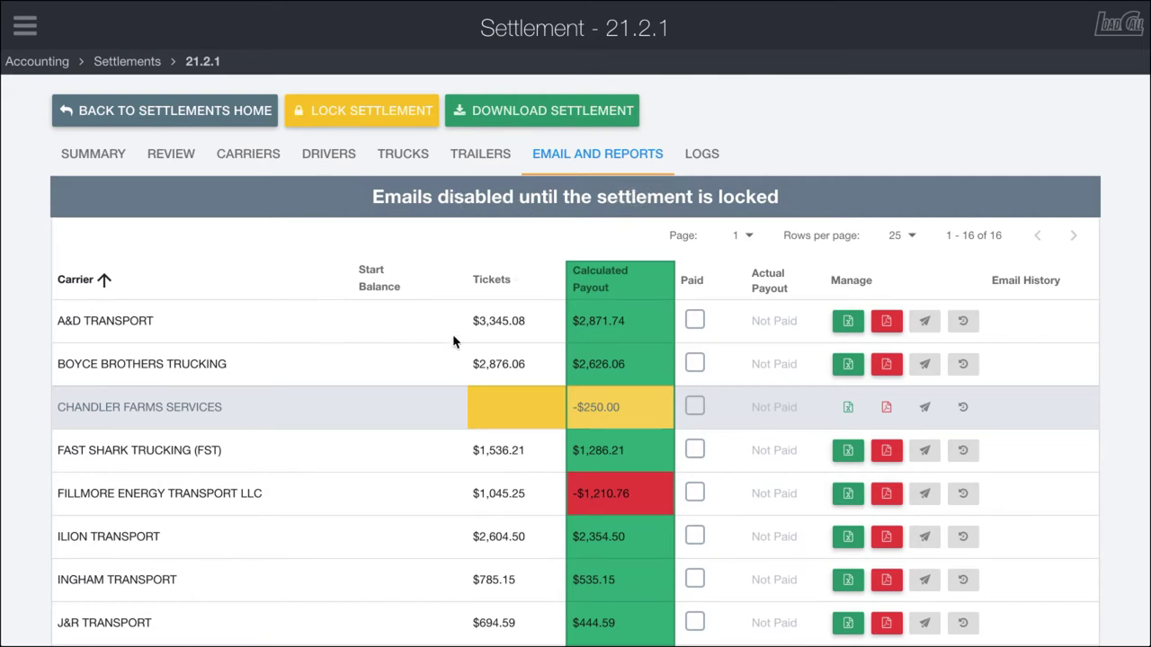
Download A&D Transport's PDF settlement report and open it to review the summary, loads, active trucks and withholdings
{"action": "left_click", "coordinate": [884, 323]}
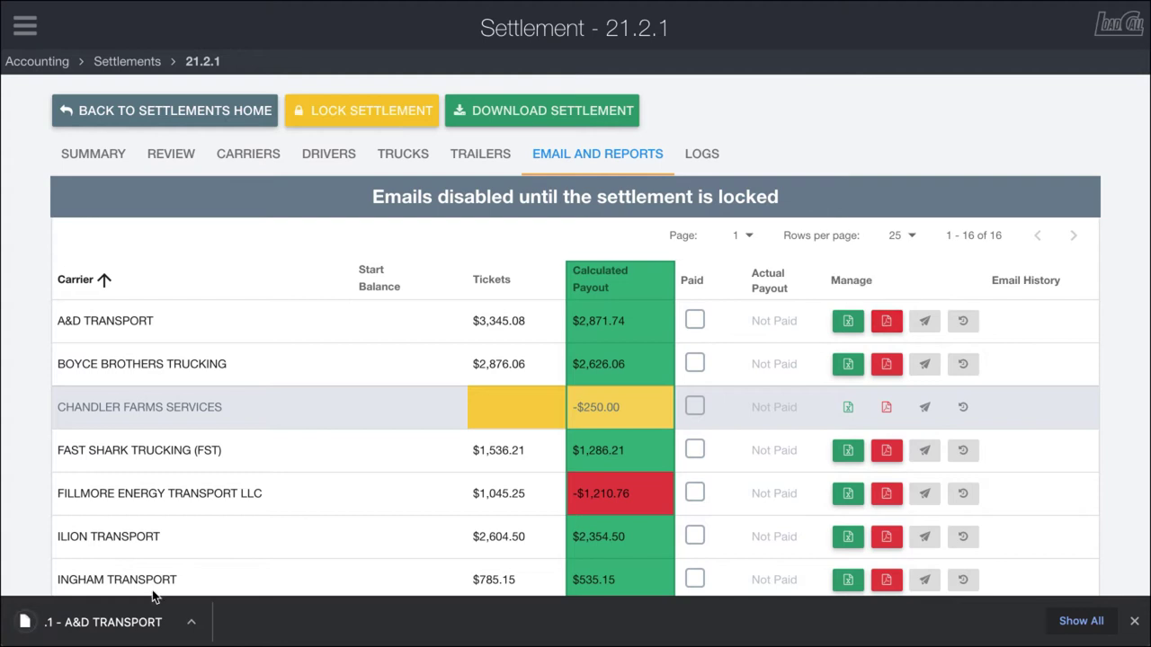
{"action": "left_click", "coordinate": [146, 622]}
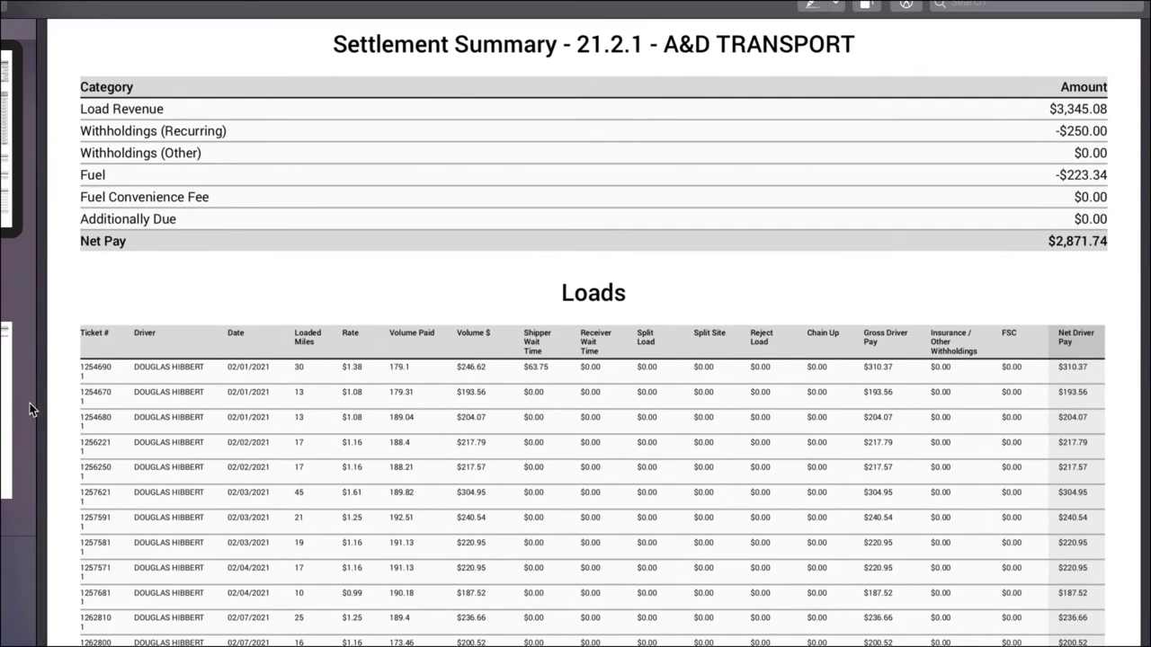
{"action": "scroll", "coordinate": [410, 322], "scroll_direction": "down", "scroll_amount": 3}
{"action": "scroll", "coordinate": [411, 321], "scroll_direction": "up", "scroll_amount": 3}
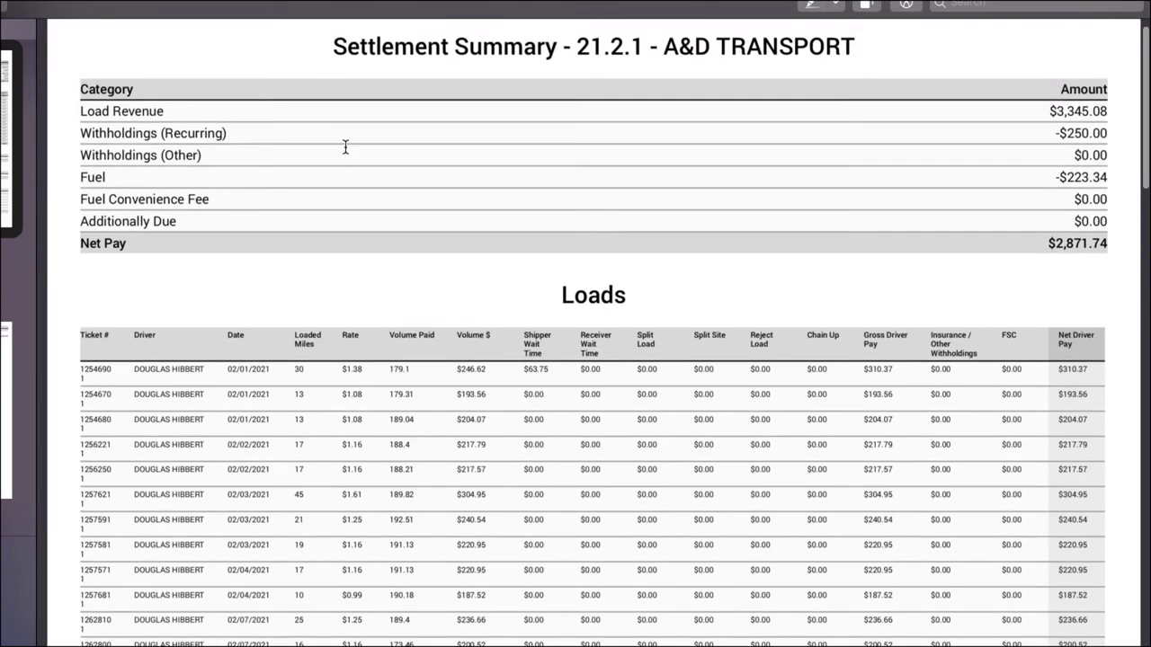
{"action": "scroll", "coordinate": [354, 149], "scroll_direction": "down", "scroll_amount": 10}
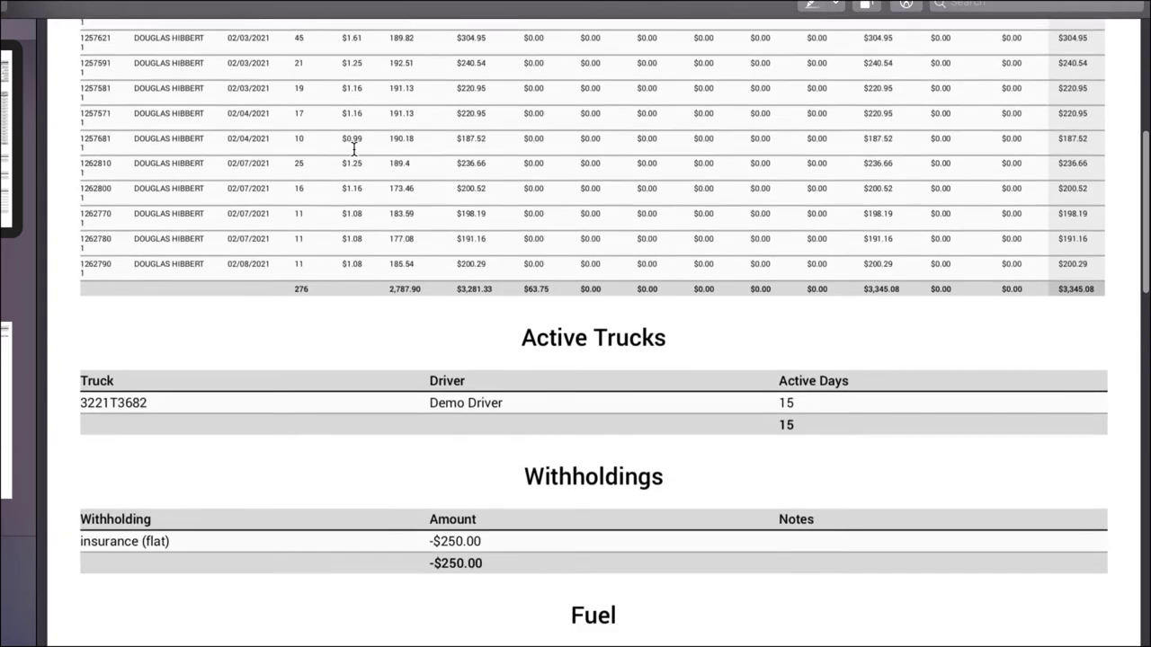
{"action": "scroll", "coordinate": [353, 149], "scroll_direction": "down", "scroll_amount": 8}
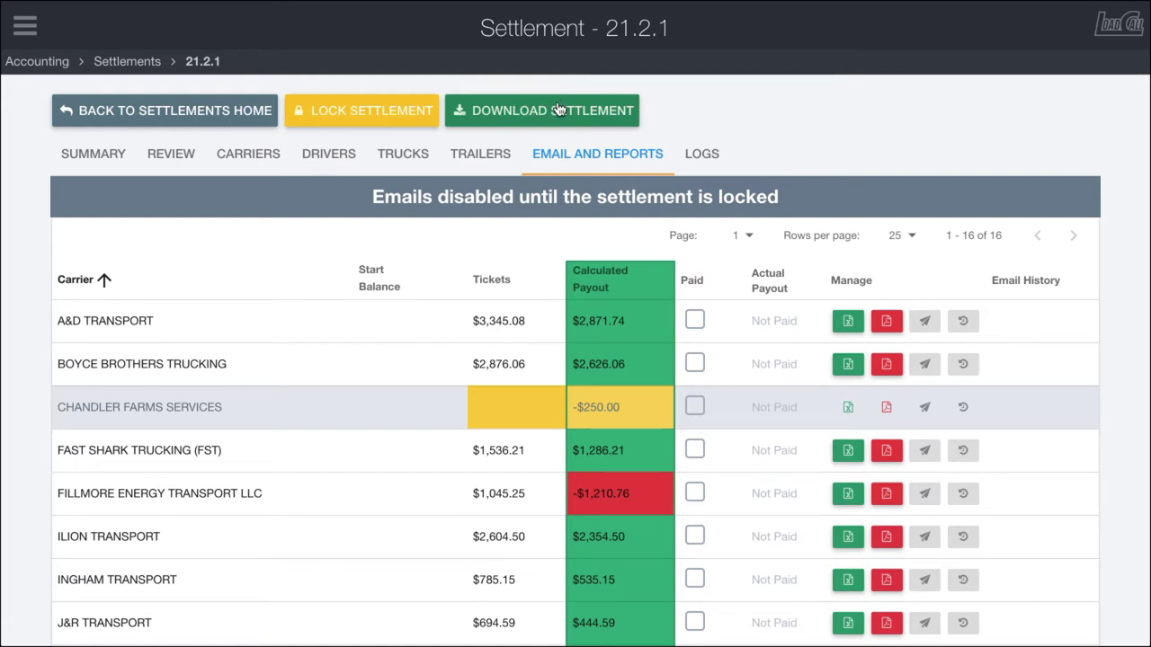
Look over the carriers' calculated payouts and lock settlement 21.2.1
{"action": "scroll", "coordinate": [807, 356], "scroll_direction": "down", "scroll_amount": 2}
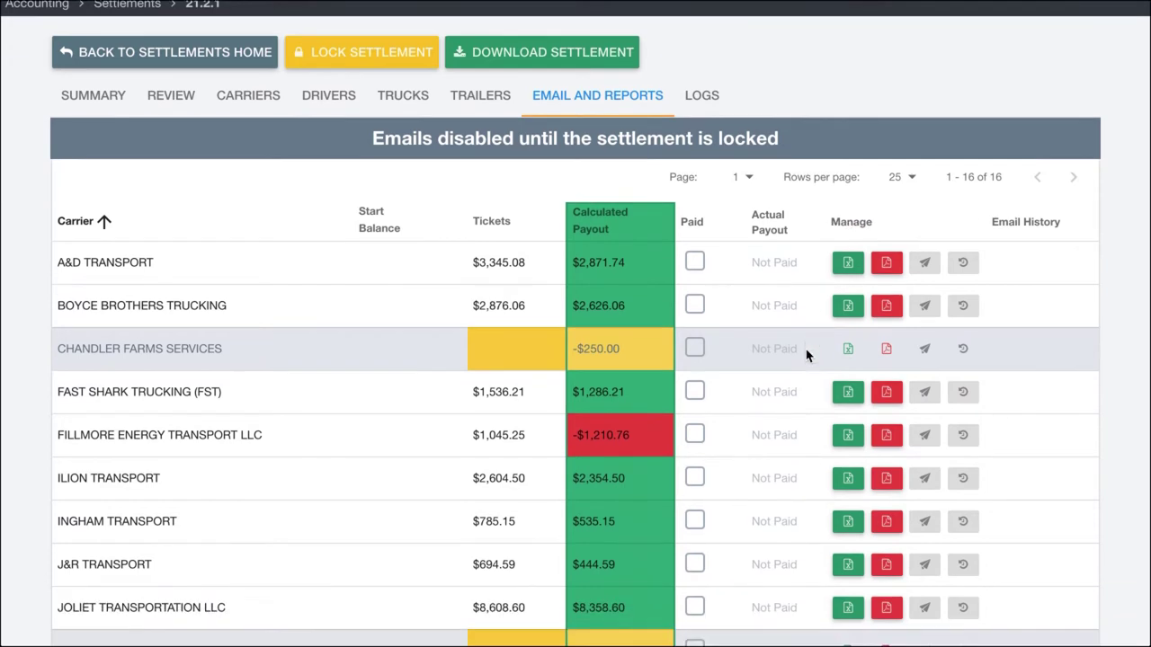
{"action": "scroll", "coordinate": [807, 356], "scroll_direction": "down", "scroll_amount": 5}
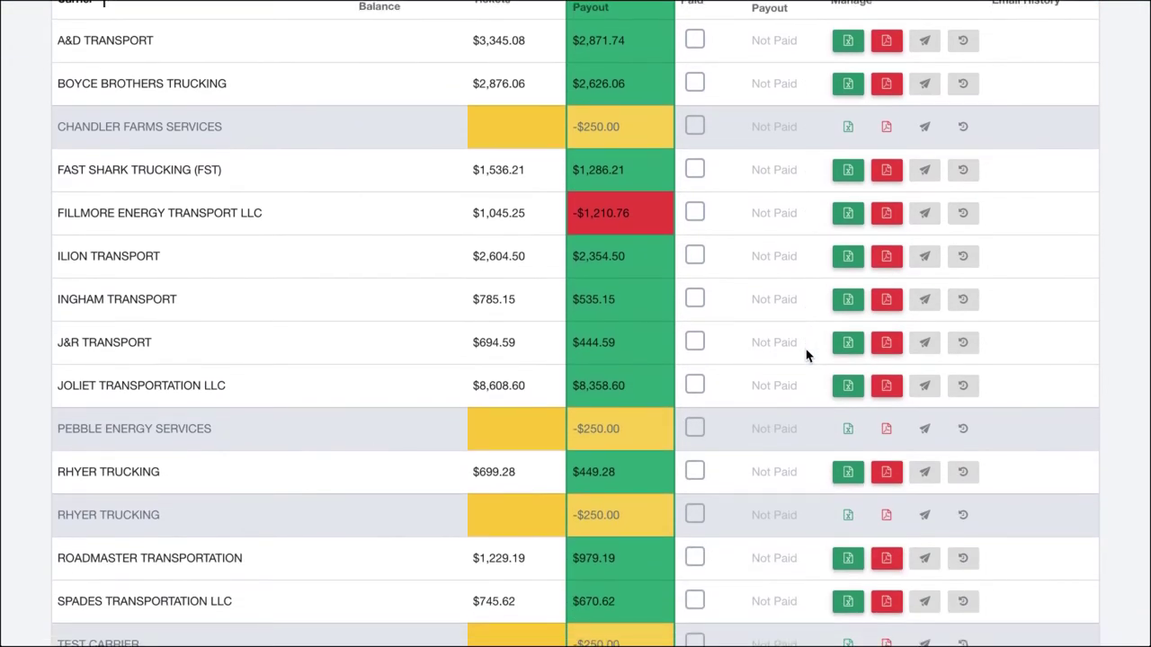
{"action": "scroll", "coordinate": [806, 355], "scroll_direction": "up", "scroll_amount": 6}
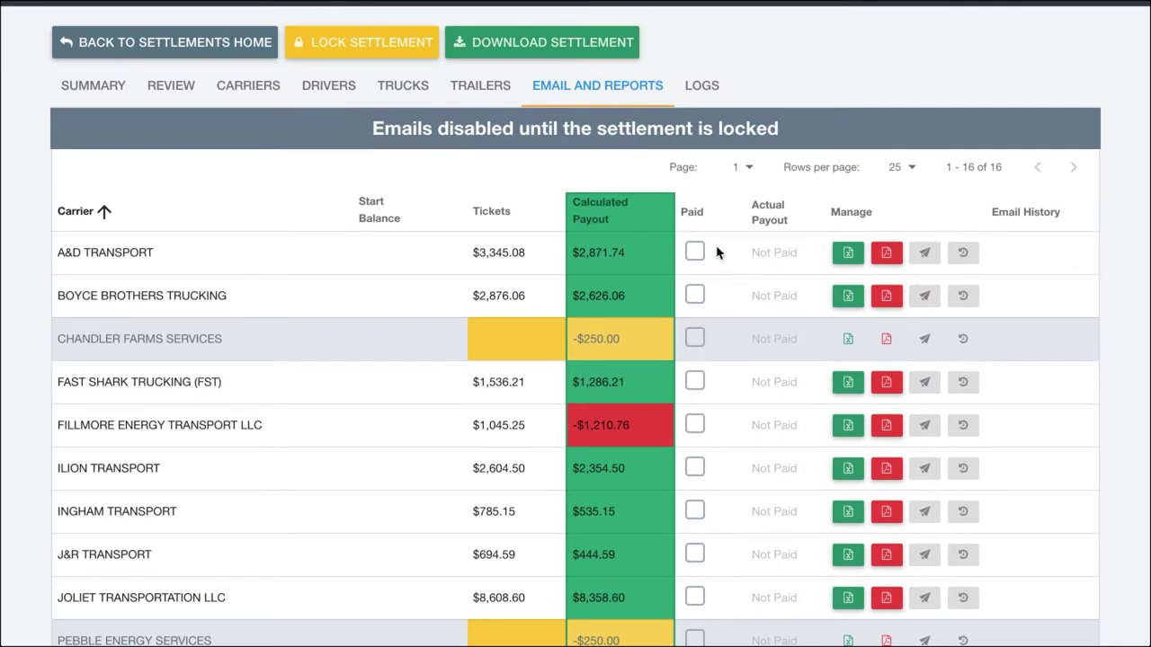
{"action": "scroll", "coordinate": [756, 299], "scroll_direction": "down", "scroll_amount": 5}
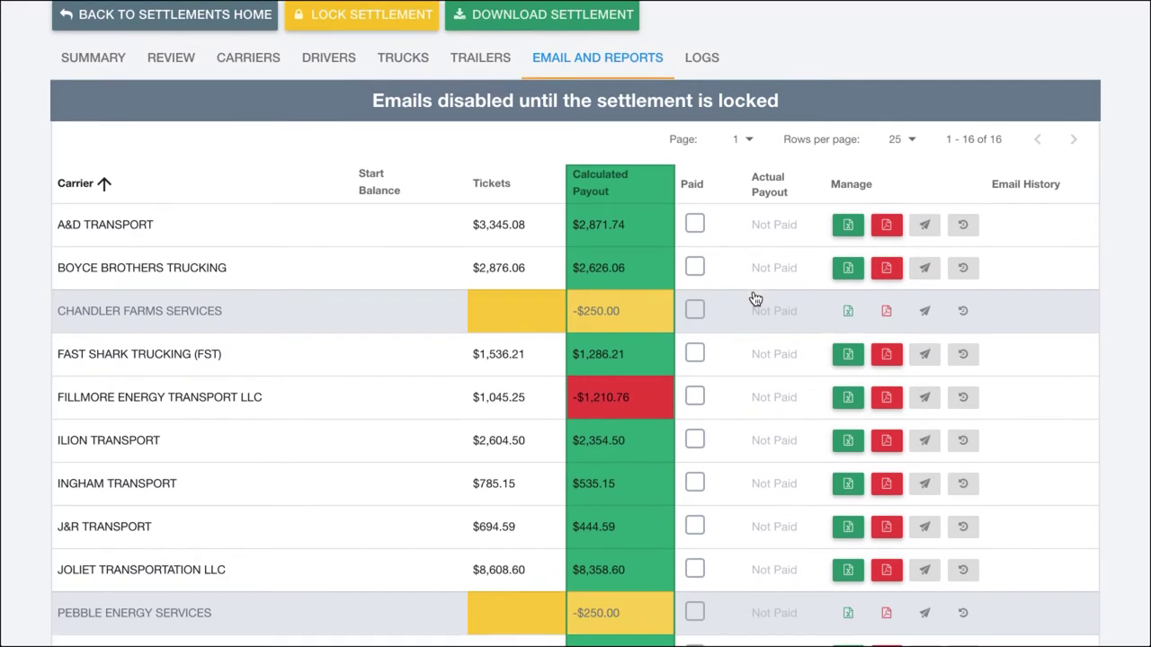
{"action": "scroll", "coordinate": [755, 299], "scroll_direction": "down", "scroll_amount": 2}
{"action": "scroll", "coordinate": [755, 299], "scroll_direction": "up", "scroll_amount": 8}
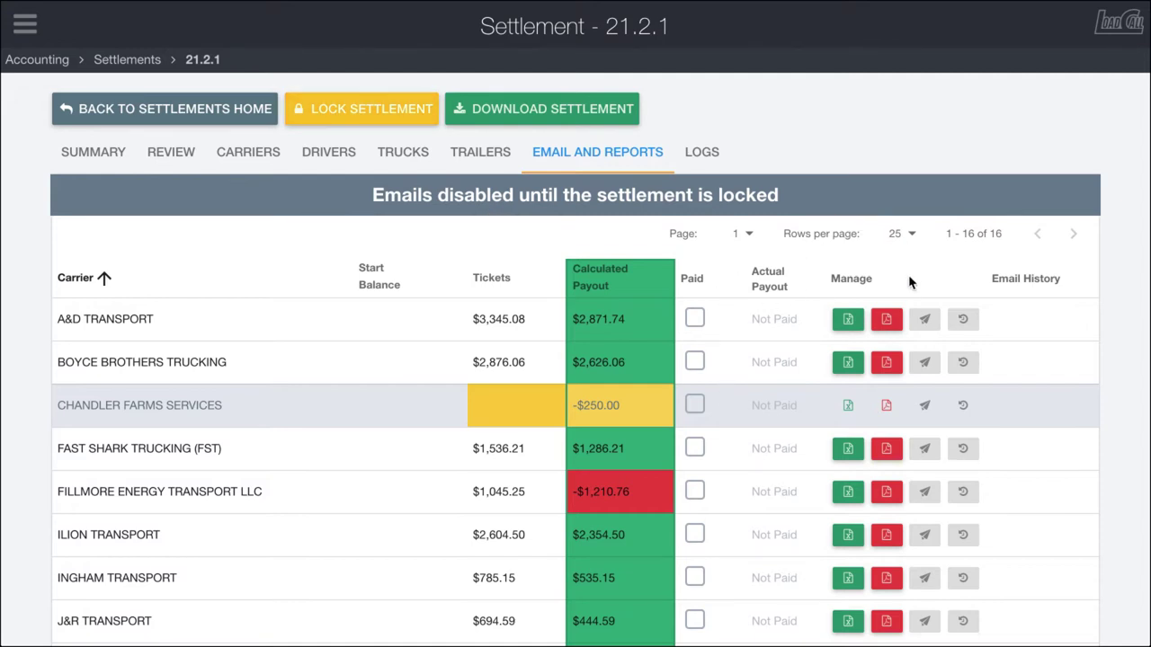
{"action": "left_click", "coordinate": [383, 112]}
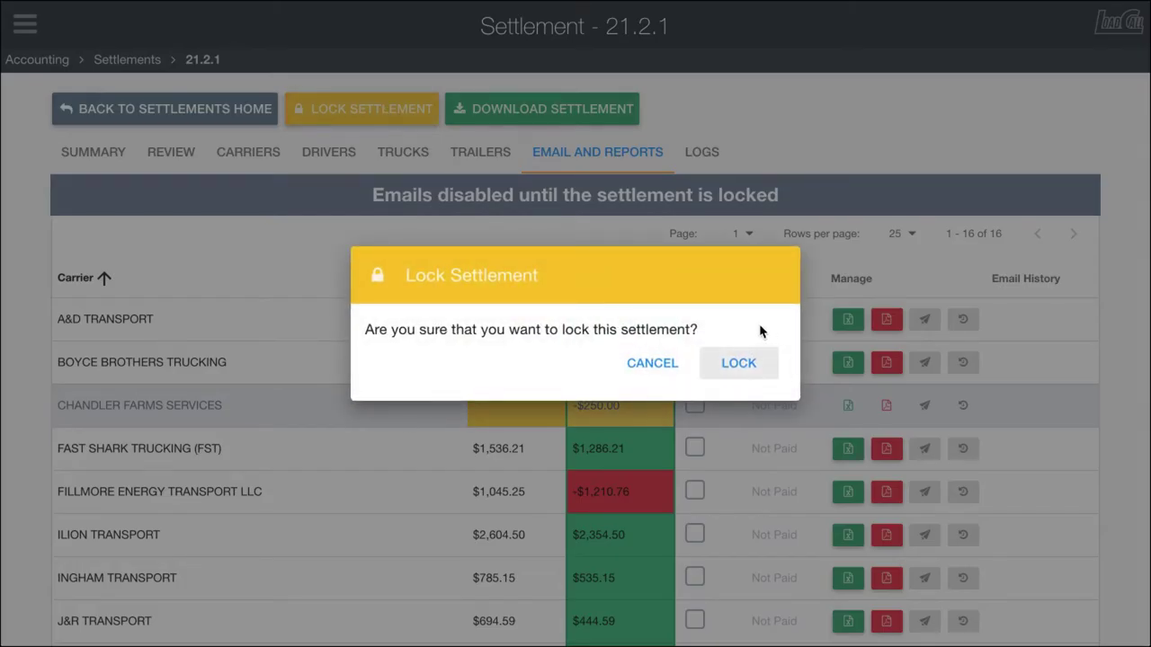
{"action": "left_click", "coordinate": [745, 365]}
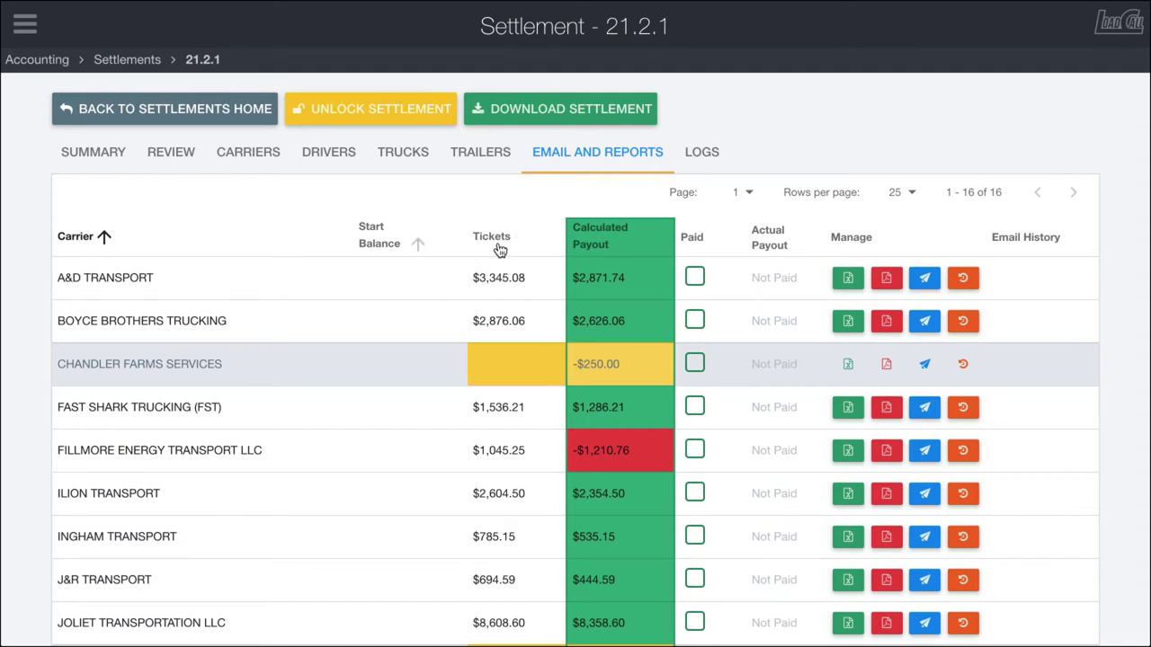
{"action": "mouse_move", "coordinate": [585, 277]}
{"action": "left_click", "coordinate": [696, 279]}
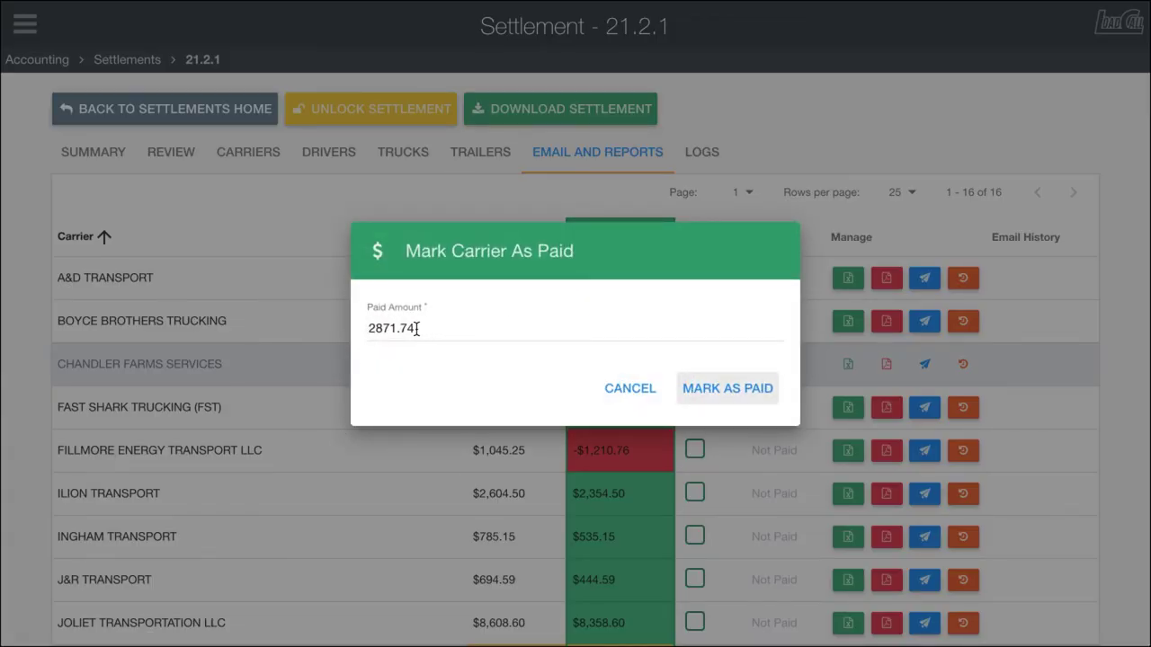
{"action": "left_click_drag", "start_coordinate": [414, 329], "coordinate": [396, 325]}
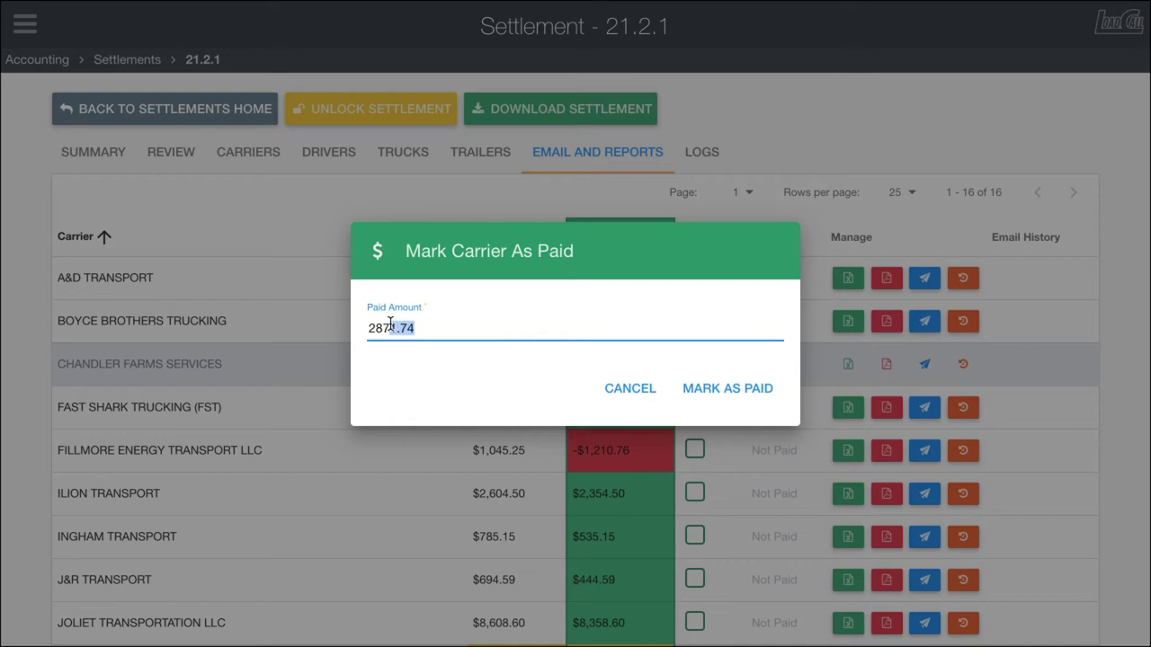
{"action": "type", "text": "0"}
{"action": "left_click", "coordinate": [743, 389]}
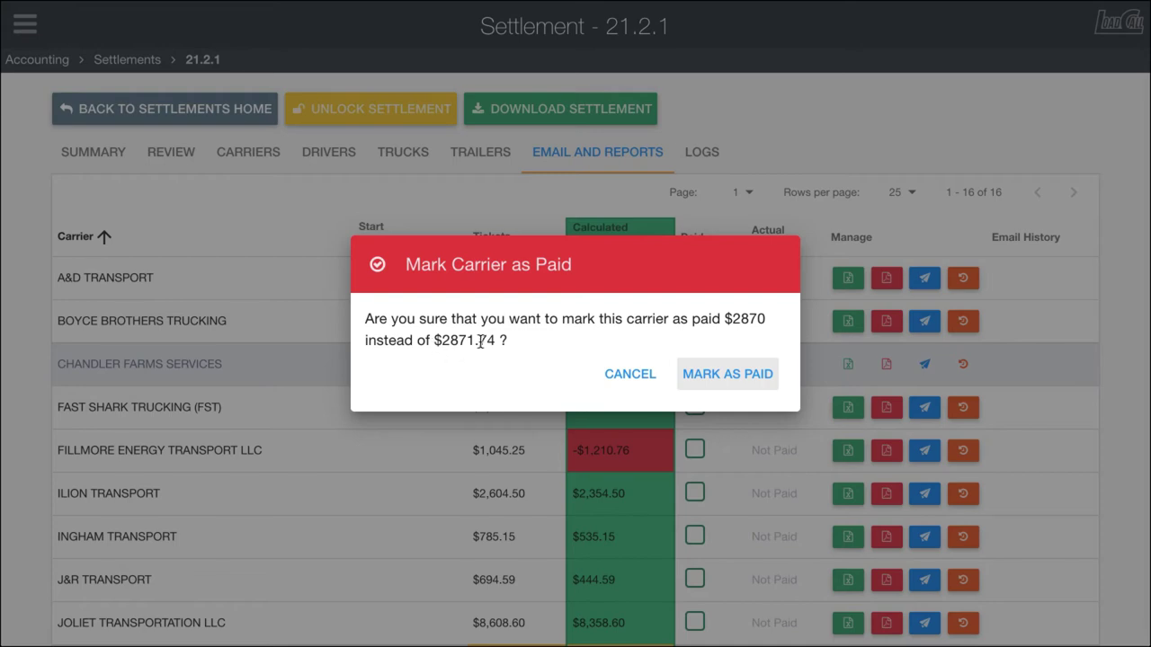
{"action": "left_click", "coordinate": [599, 374]}
Mark A&D Transport as paid with the full calculated payout of 2871.74
{"action": "left_click", "coordinate": [694, 277]}
{"action": "left_click", "coordinate": [702, 387]}
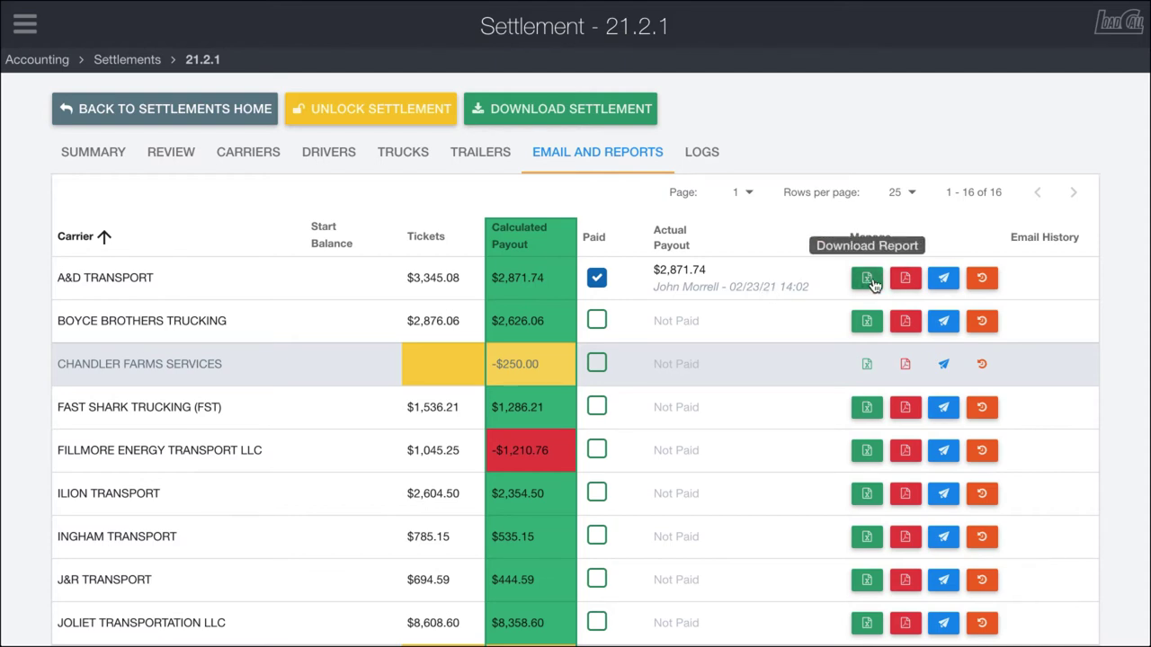
Open the settlement email draft for A&D Transport, check its recipient, sender, subject, message and attachments, and close it unsent
{"action": "left_click", "coordinate": [941, 282]}
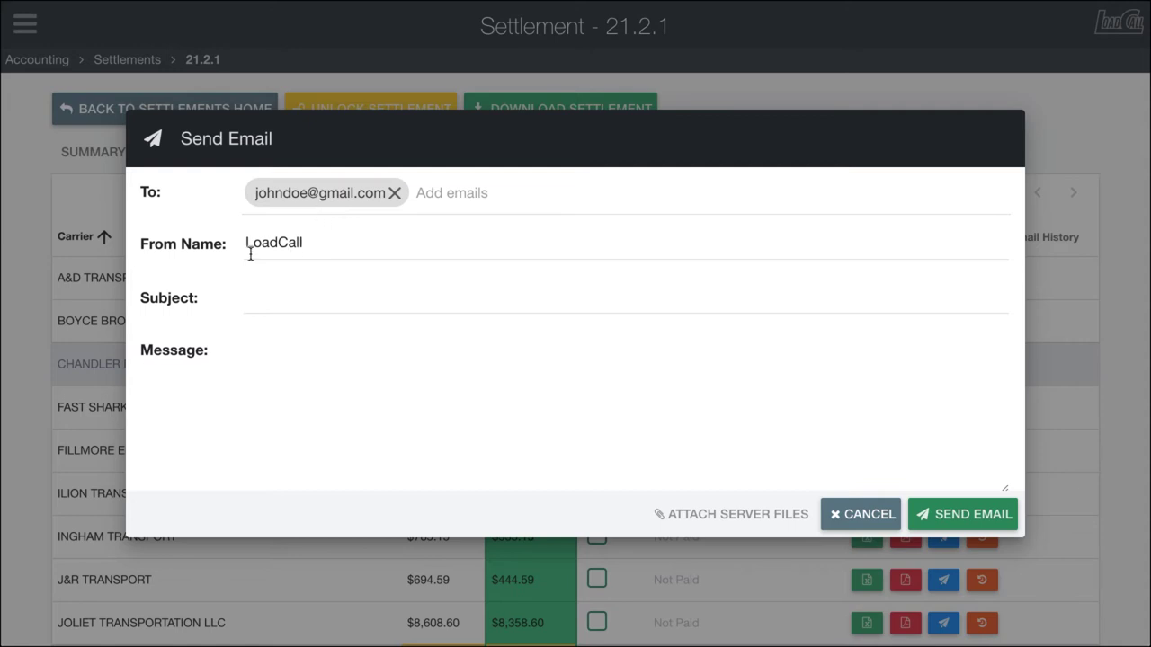
{"action": "left_click", "coordinate": [267, 289]}
{"action": "left_click", "coordinate": [273, 360]}
{"action": "left_click", "coordinate": [251, 289]}
{"action": "left_click", "coordinate": [264, 347]}
{"action": "scroll", "coordinate": [263, 348], "scroll_direction": "down", "scroll_amount": 2}
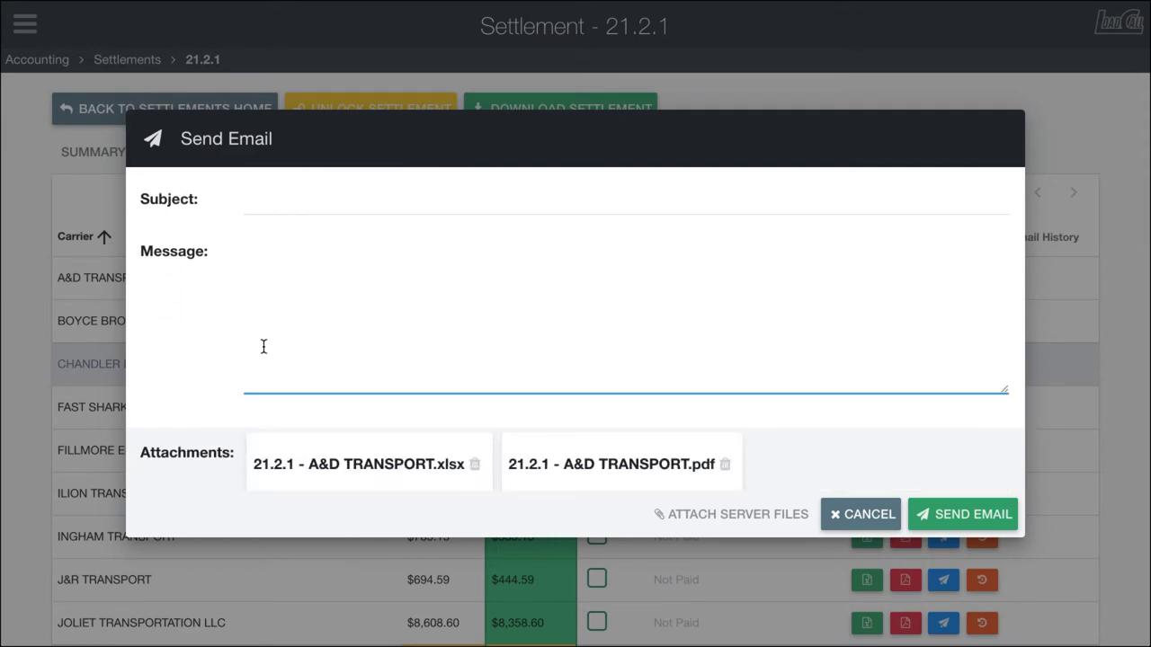
{"action": "scroll", "coordinate": [264, 347], "scroll_direction": "up", "scroll_amount": 2}
{"action": "left_click", "coordinate": [259, 293]}
{"action": "left_click", "coordinate": [263, 357]}
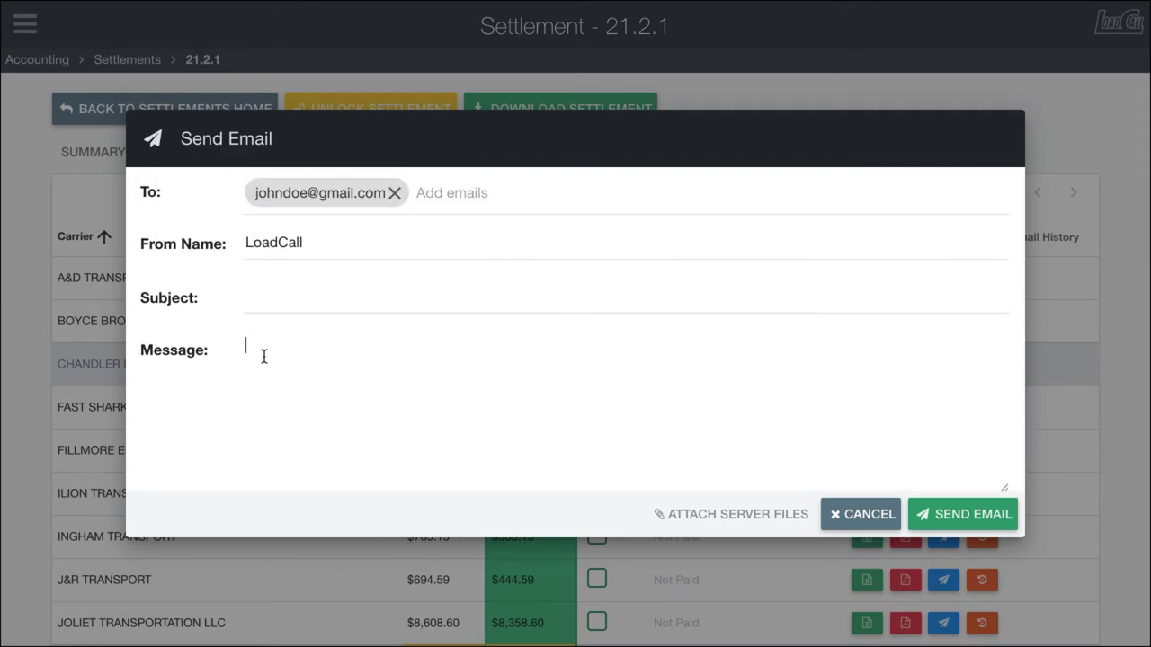
{"action": "scroll", "coordinate": [263, 357], "scroll_direction": "down", "scroll_amount": 1}
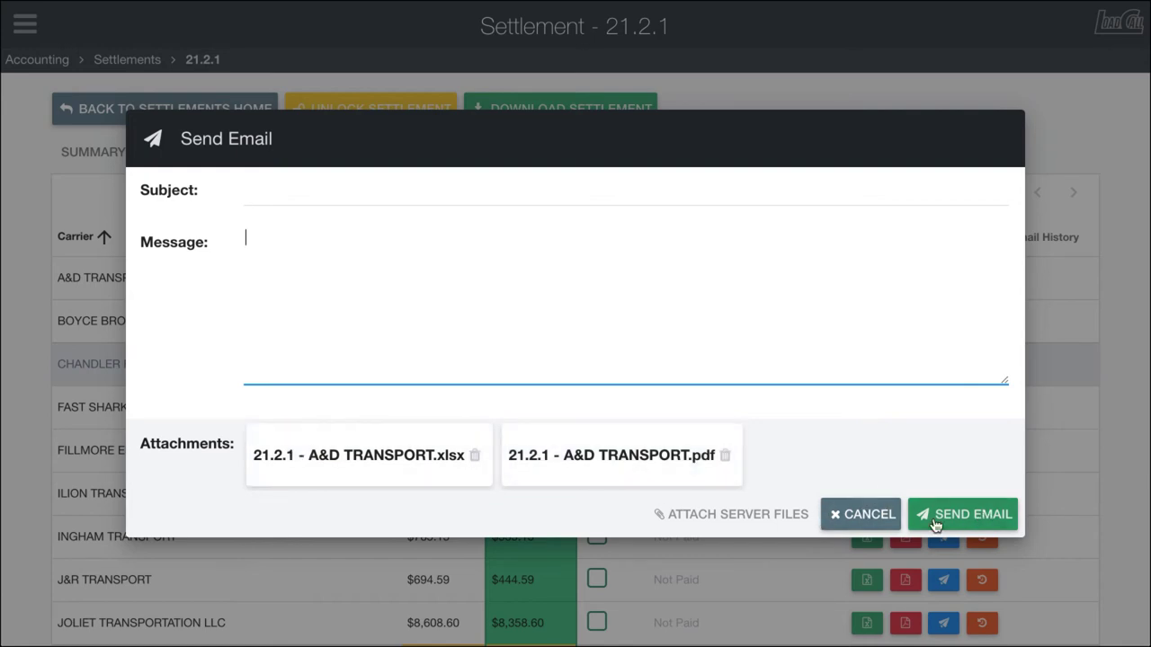
{"action": "left_click", "coordinate": [857, 513]}
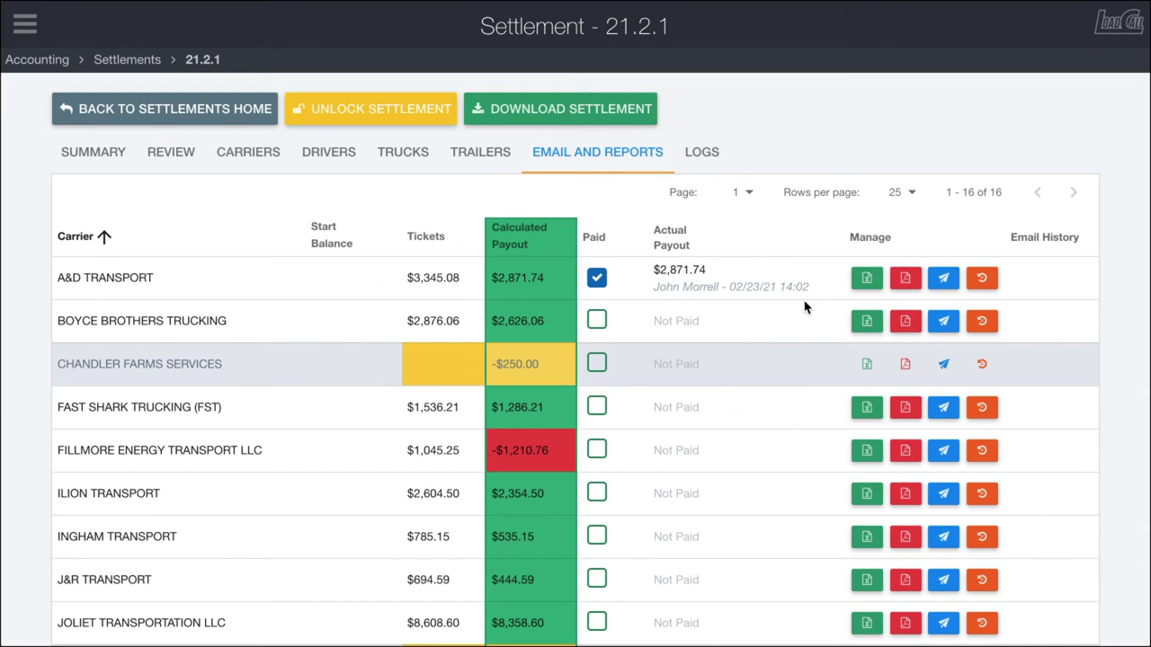
In the default settlement settings, set the email subject to "Settlement Files" and the email body to "See attached", and save
{"action": "left_click", "coordinate": [184, 106]}
{"action": "left_click", "coordinate": [296, 215]}
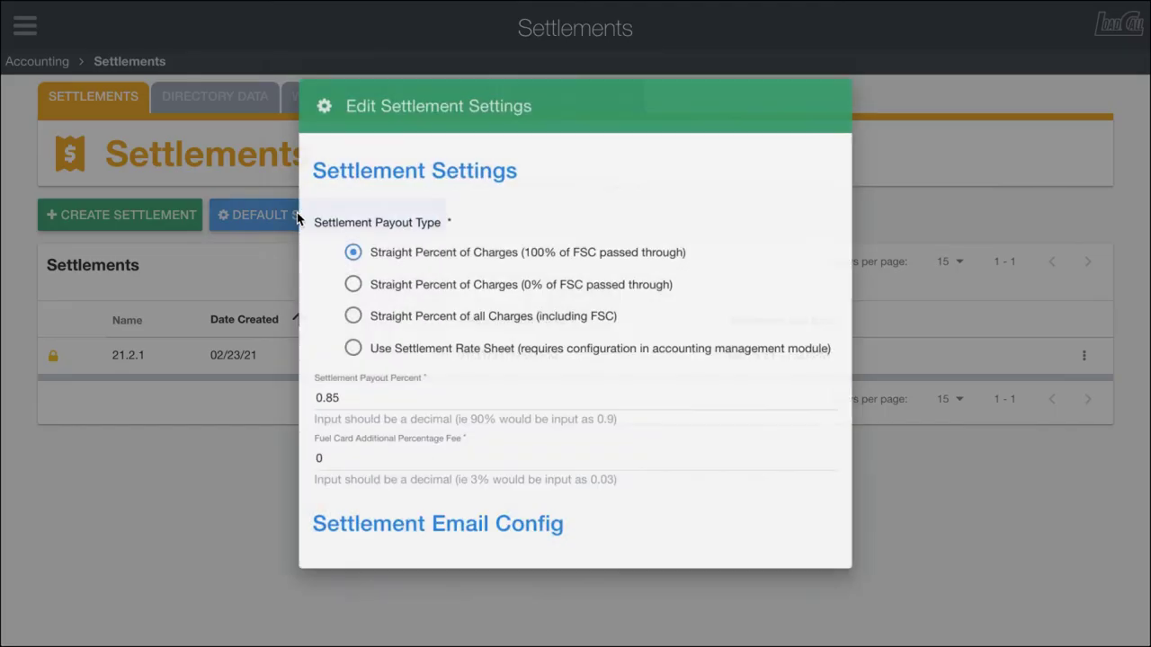
{"action": "scroll", "coordinate": [521, 387], "scroll_direction": "down", "scroll_amount": 3}
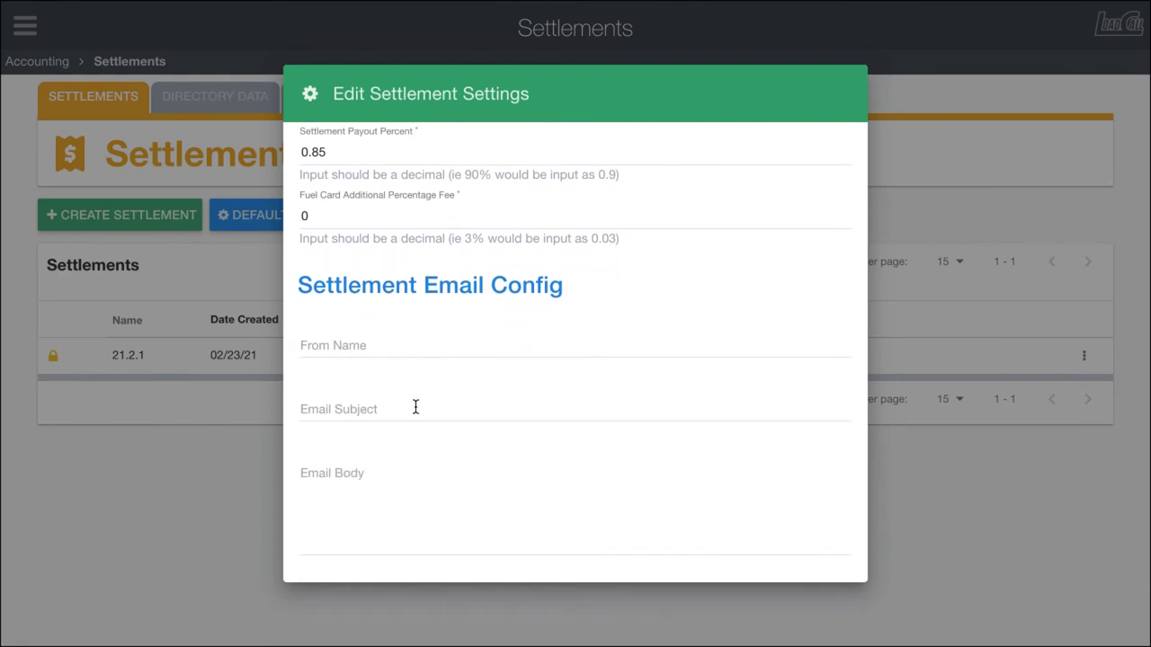
{"action": "left_click", "coordinate": [360, 410]}
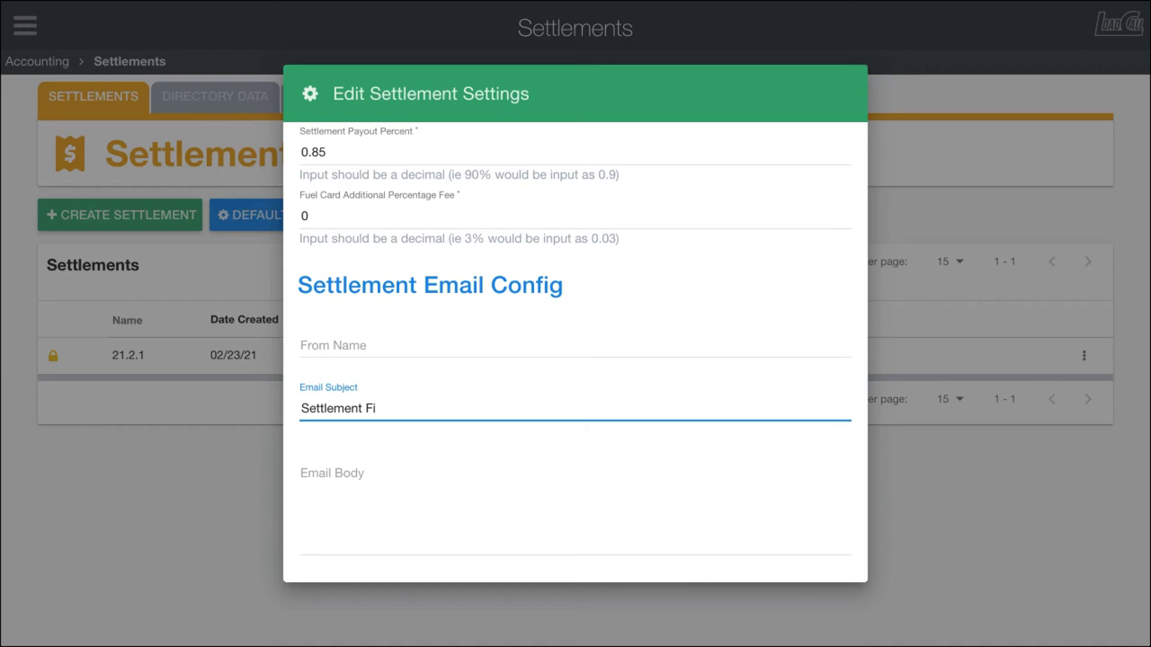
{"action": "left_click", "coordinate": [355, 524]}
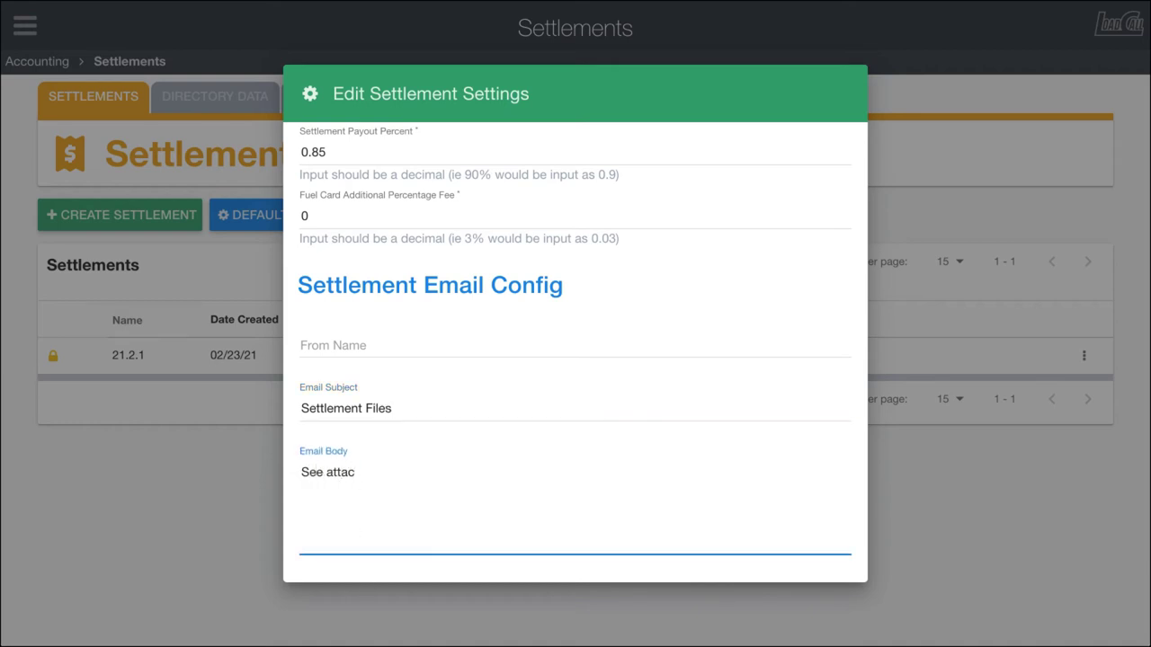
{"action": "scroll", "coordinate": [531, 465], "scroll_direction": "down", "scroll_amount": 5}
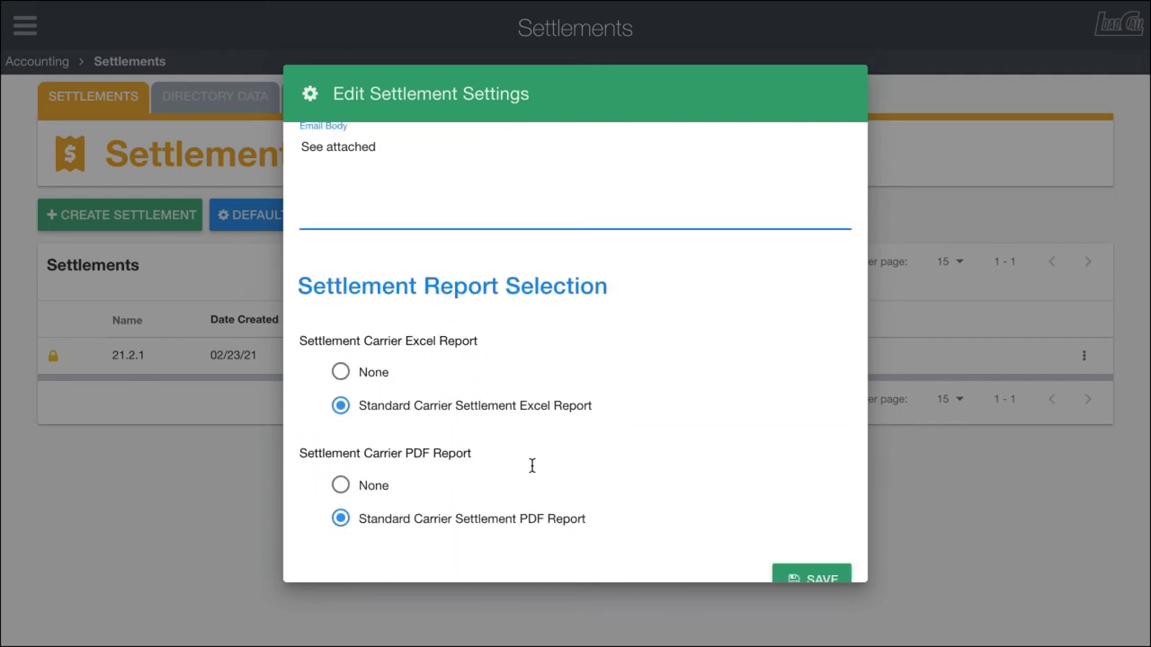
{"action": "left_click", "coordinate": [791, 549]}
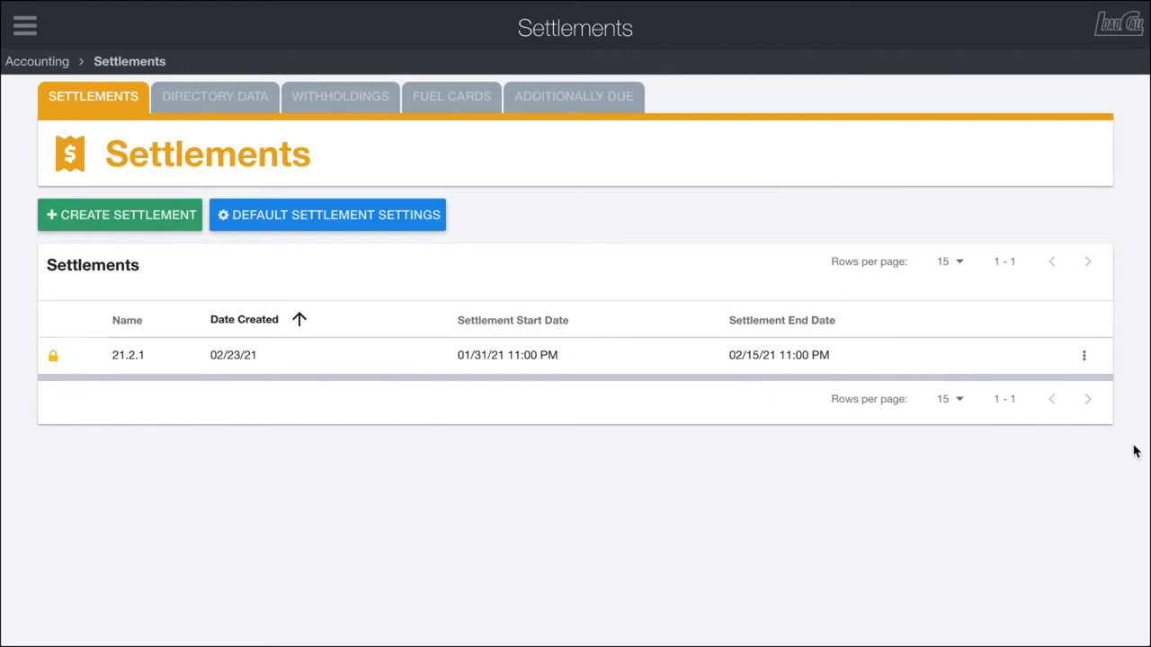
Reopen settlement 21.2.1 and check A&D Transport's settlement email draft, closing it unsent
{"action": "left_click", "coordinate": [1083, 358]}
{"action": "left_click", "coordinate": [1036, 364]}
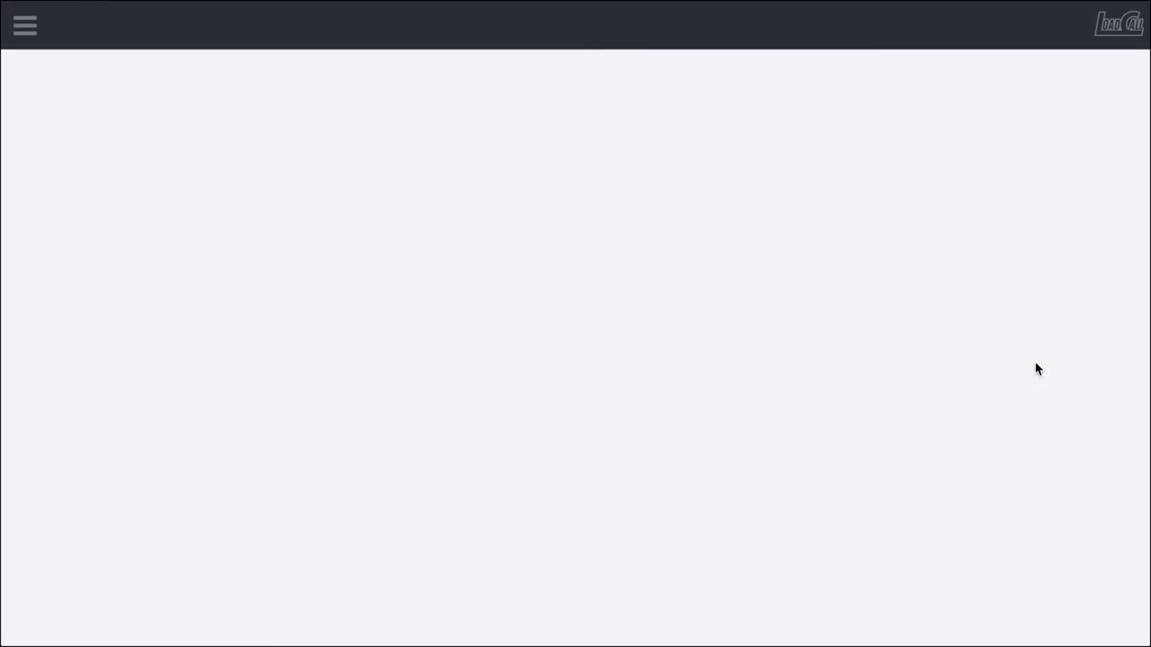
{"action": "left_click", "coordinate": [589, 152]}
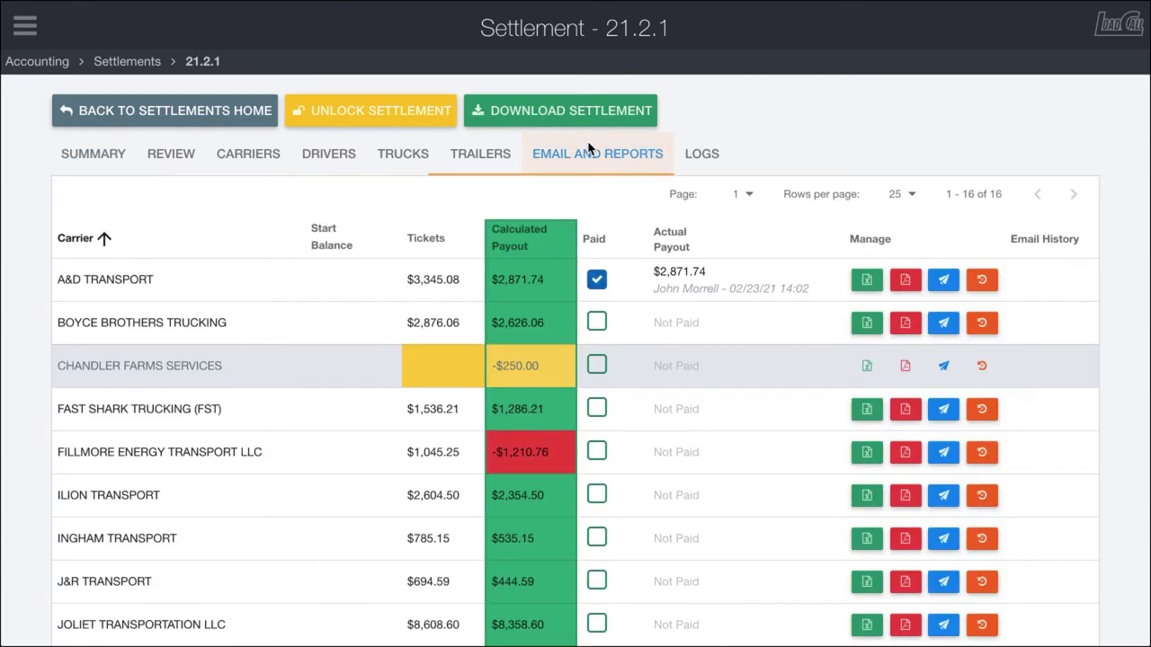
{"action": "left_click", "coordinate": [948, 286]}
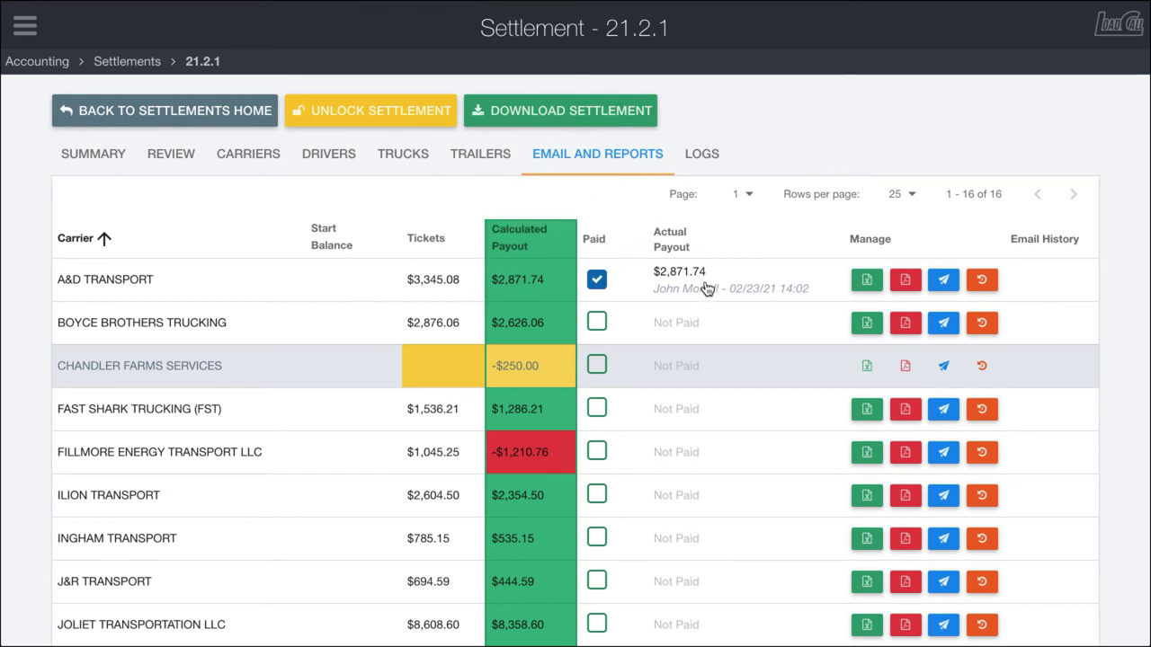
Check A&D Transport's calculated payout breakdown and its email log, and close the log
{"action": "mouse_move", "coordinate": [535, 274]}
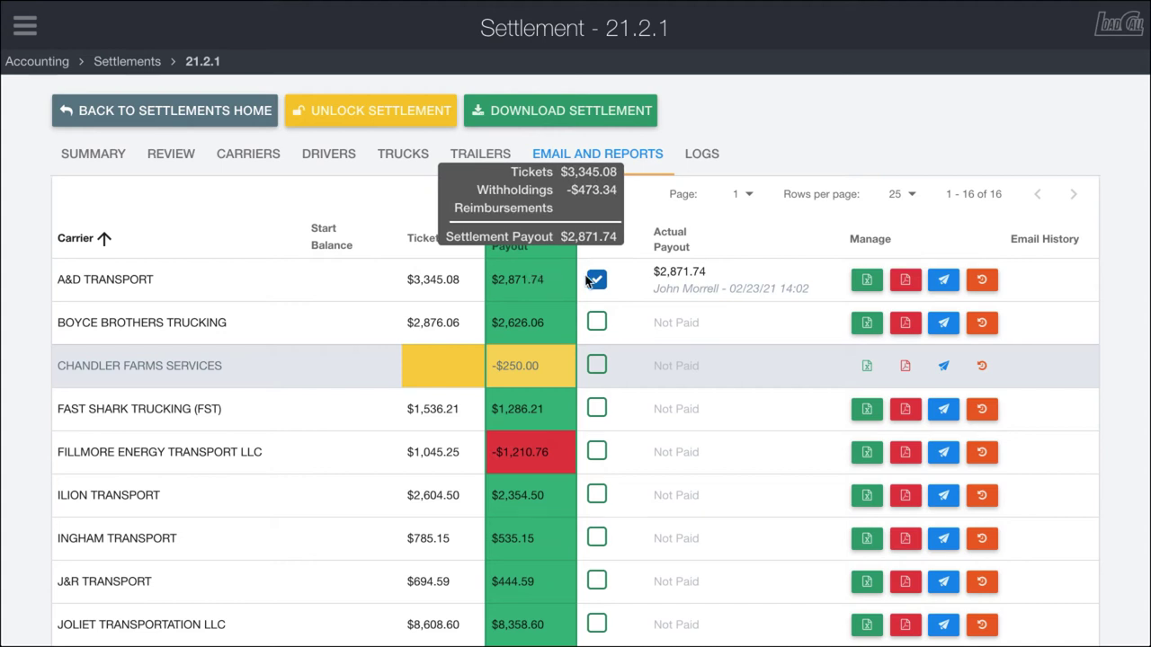
{"action": "mouse_move", "coordinate": [578, 316]}
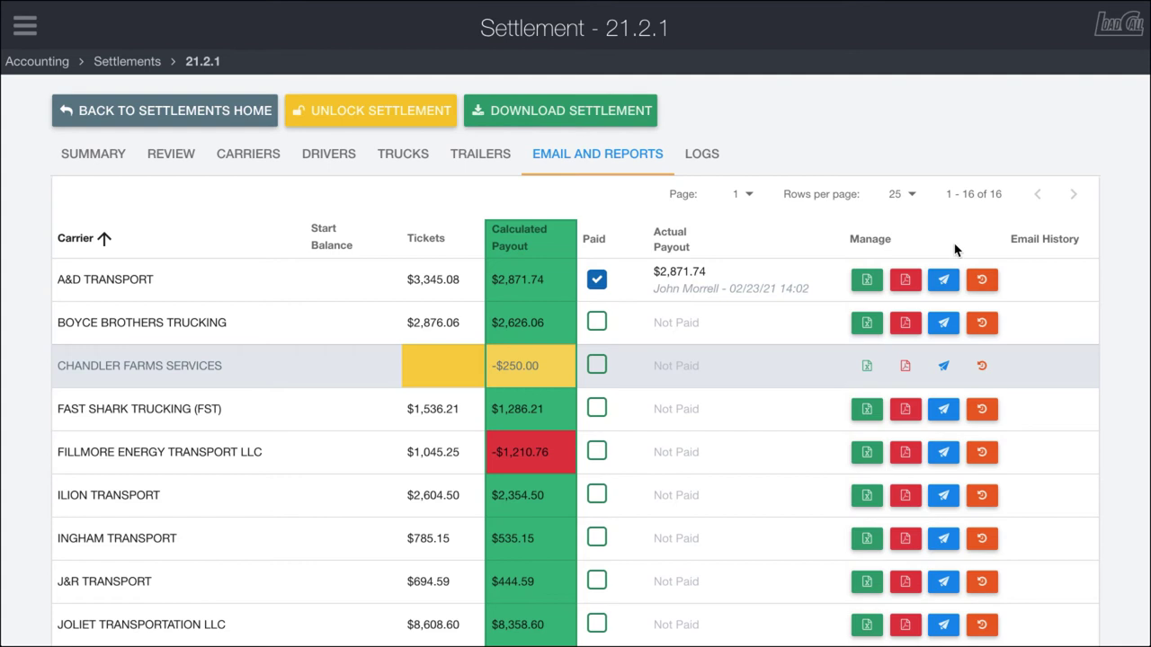
{"action": "left_click", "coordinate": [983, 281]}
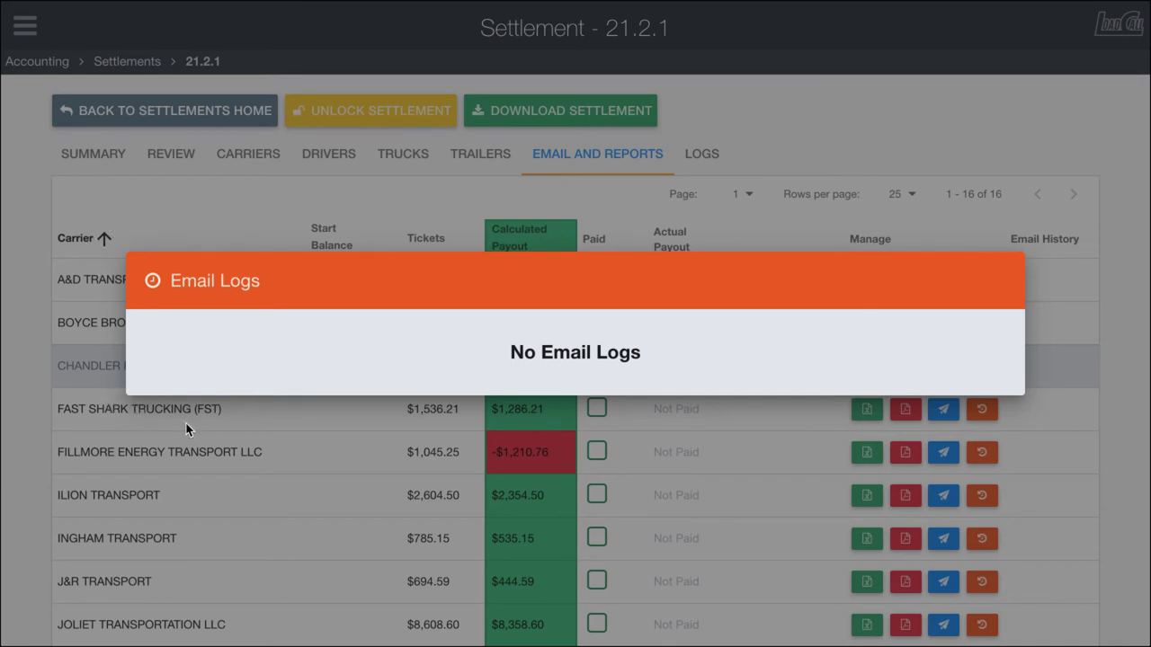
{"action": "left_click", "coordinate": [122, 405]}
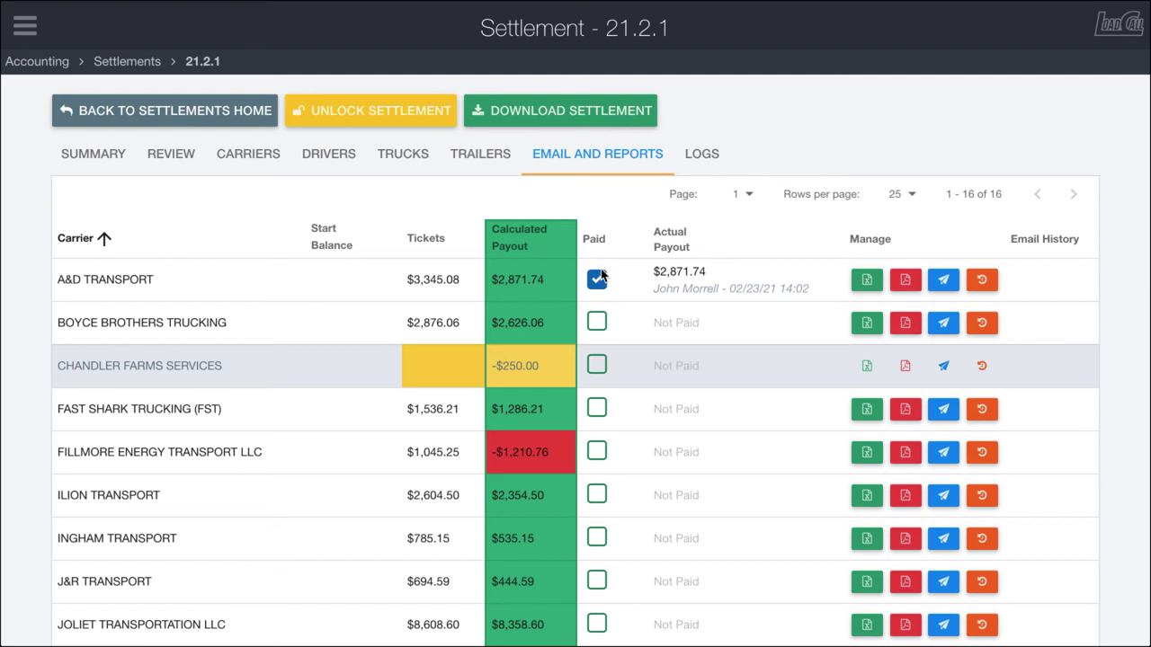
Look down the carrier list to review which carriers are marked paid and their payouts
{"action": "scroll", "coordinate": [602, 275], "scroll_direction": "down", "scroll_amount": 3}
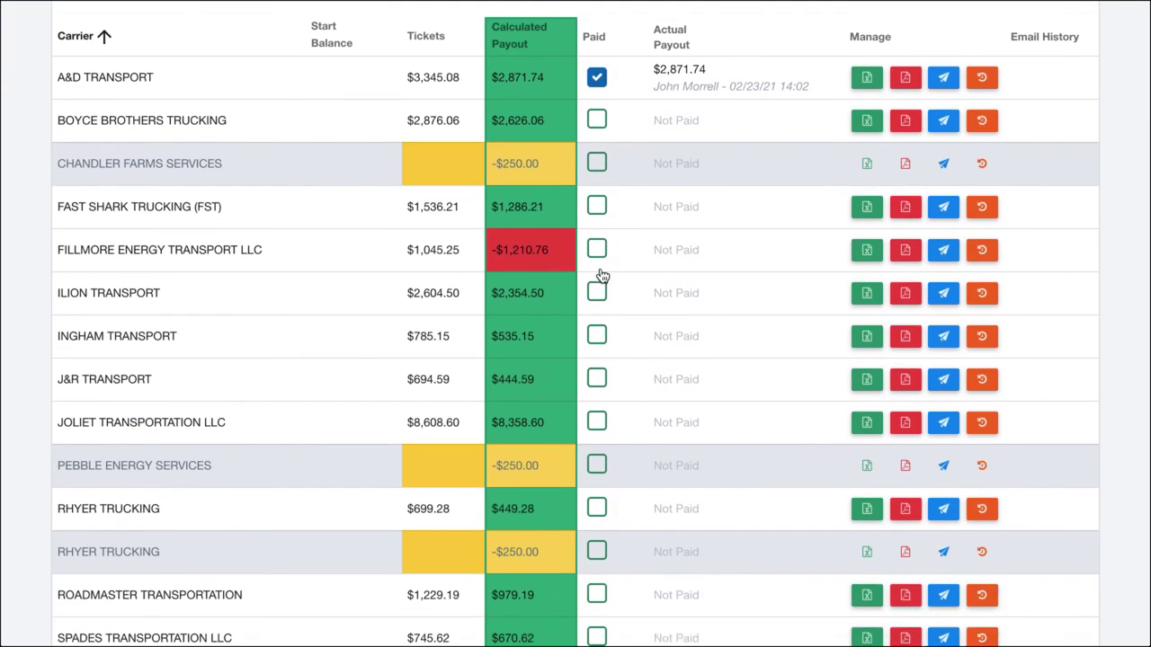
{"action": "scroll", "coordinate": [603, 276], "scroll_direction": "down", "scroll_amount": 2}
{"action": "scroll", "coordinate": [602, 275], "scroll_direction": "up", "scroll_amount": 3}
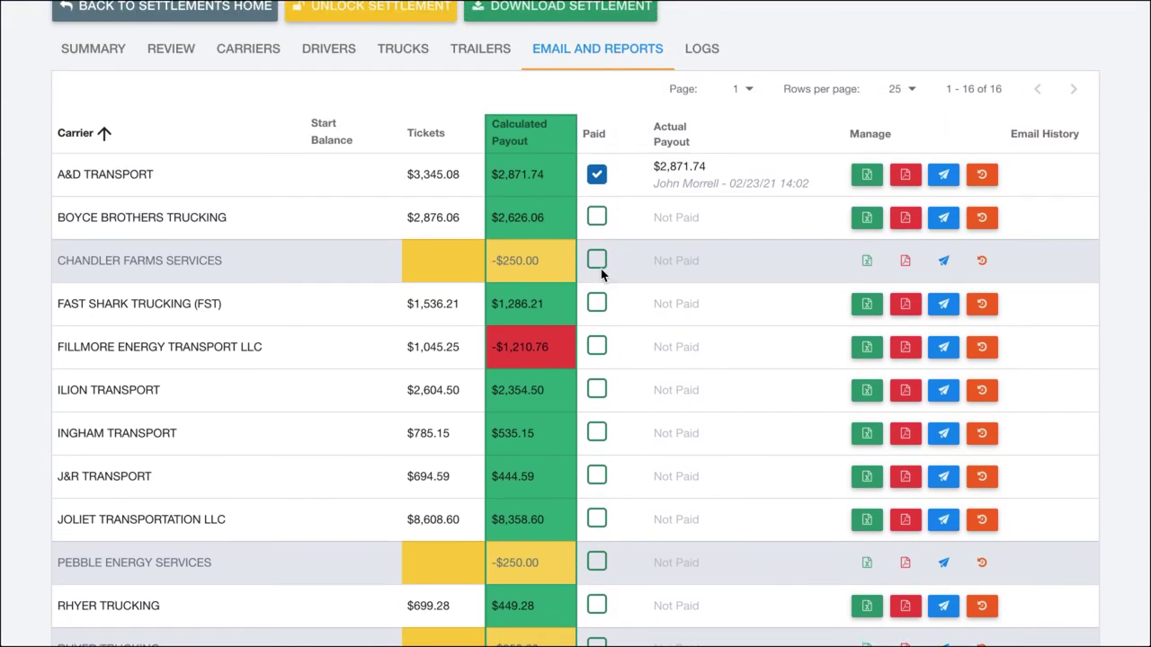
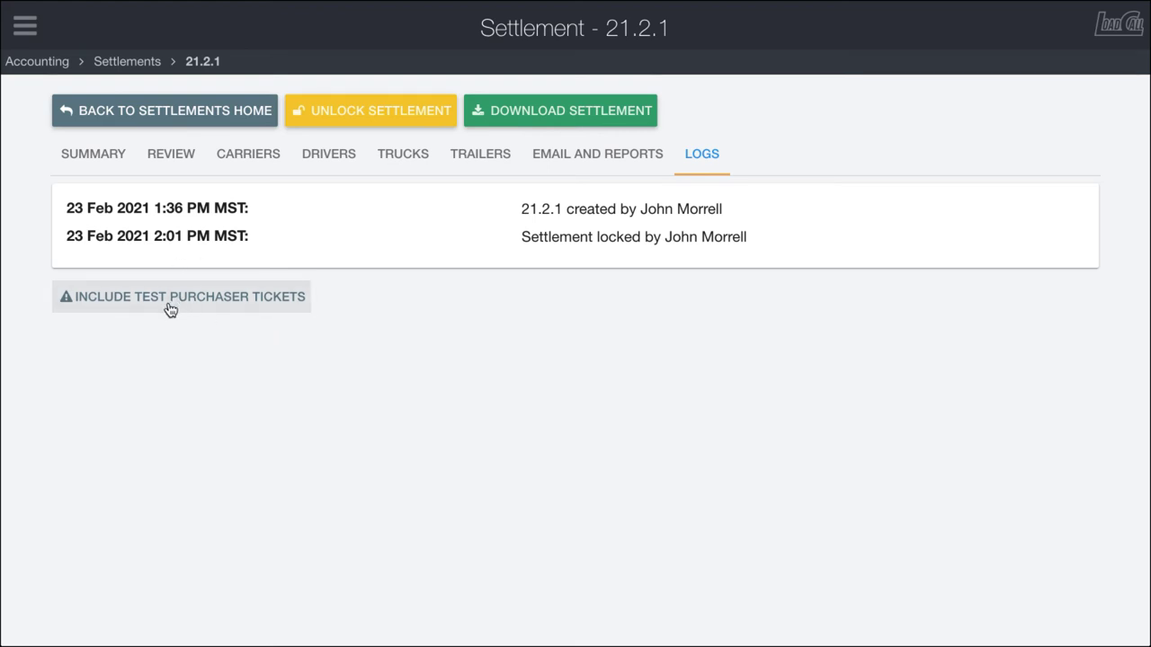
Open the confirmation for including Test Purchaser tickets on settlement 21.2.1 and cancel it
{"action": "left_click", "coordinate": [171, 308]}
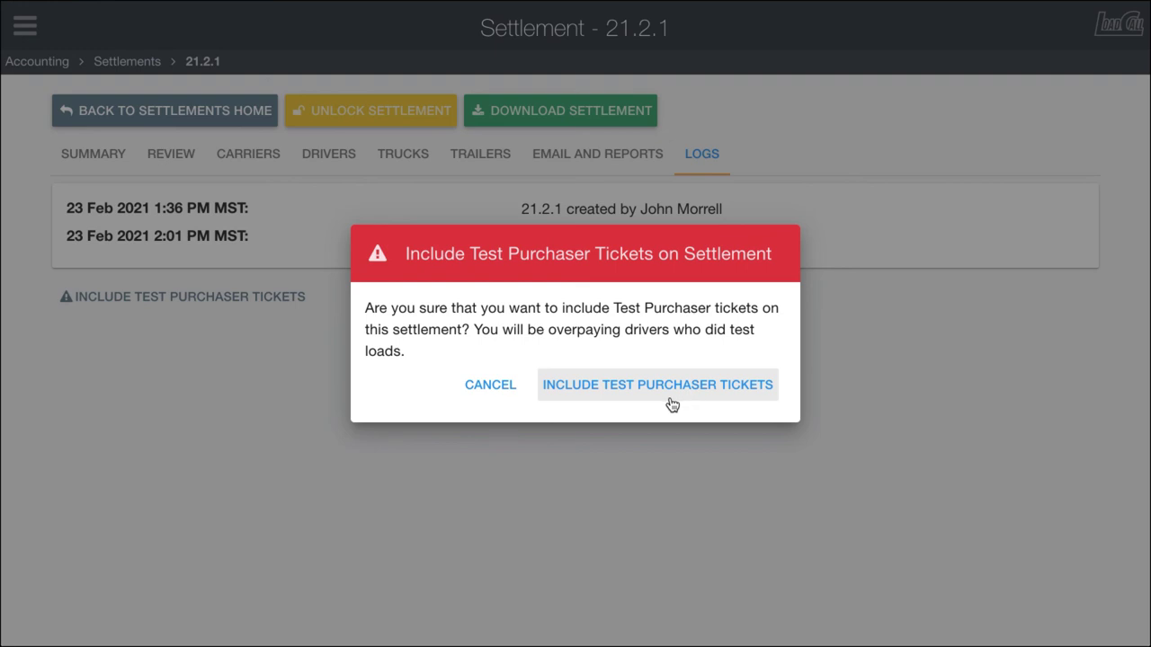
{"action": "left_click", "coordinate": [485, 386]}
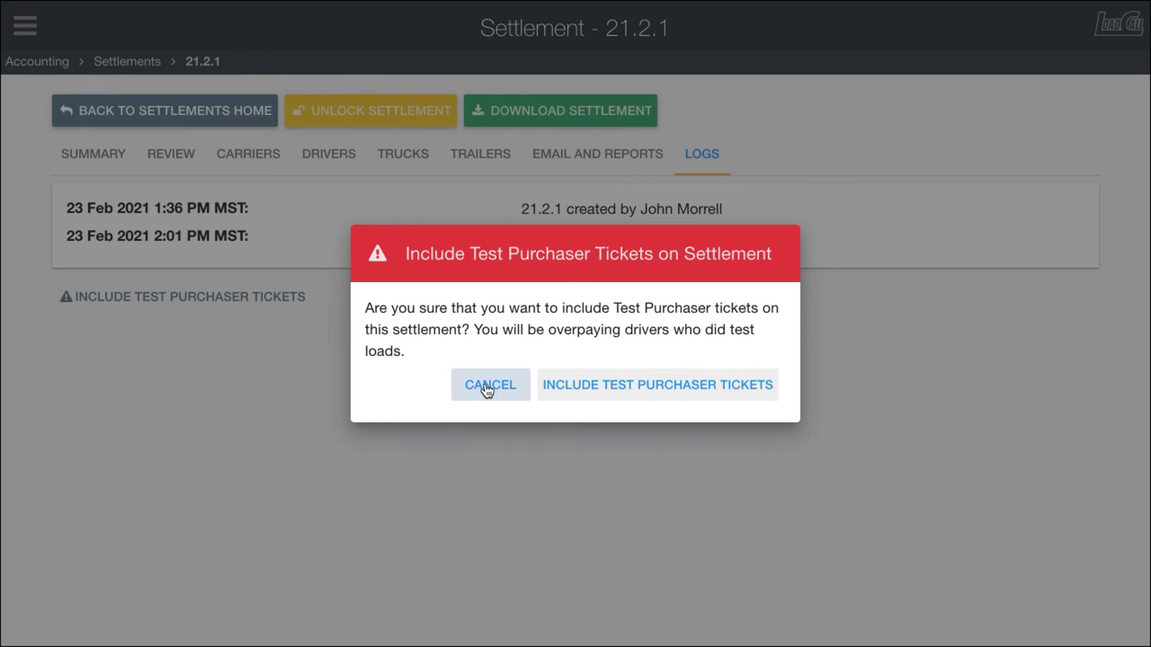
Look through settlement 21.2.1's email and reports, trailers, trucks, drivers and carriers tables
{"action": "left_click", "coordinate": [564, 161]}
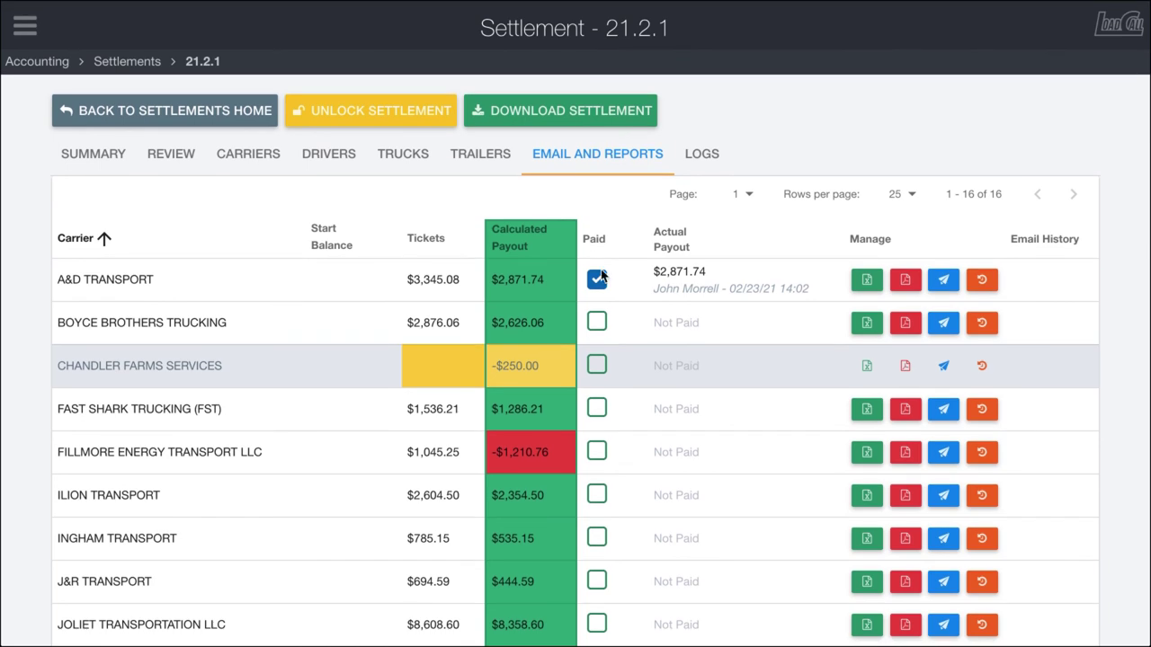
{"action": "left_click", "coordinate": [468, 157]}
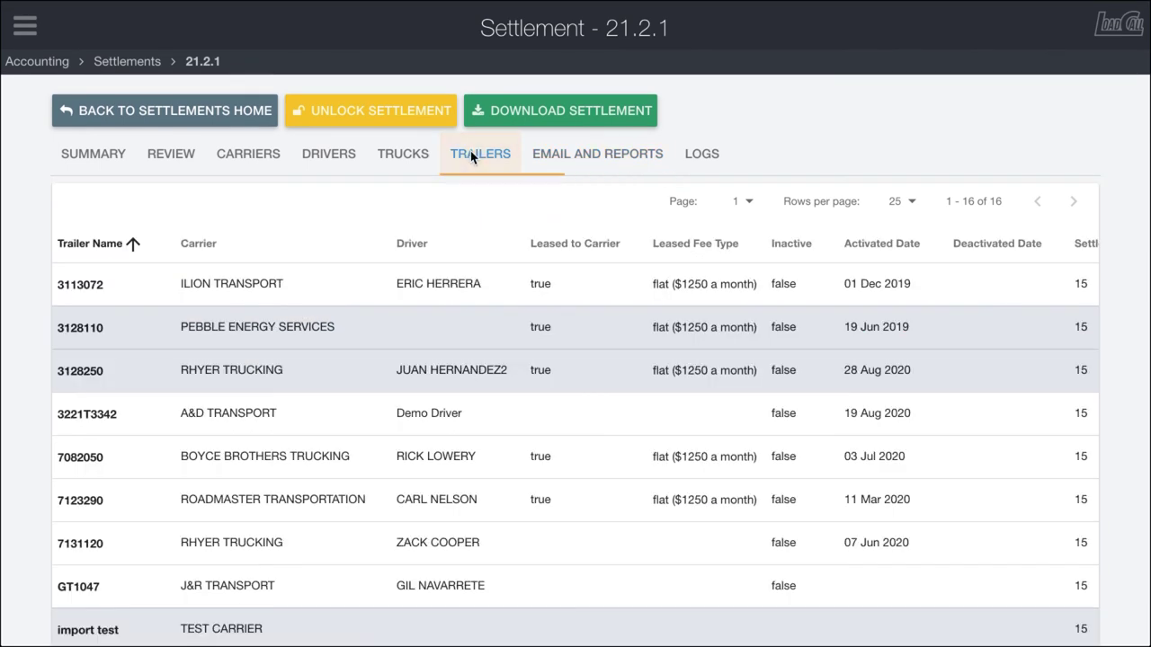
{"action": "left_click", "coordinate": [411, 158]}
{"action": "left_click", "coordinate": [331, 156]}
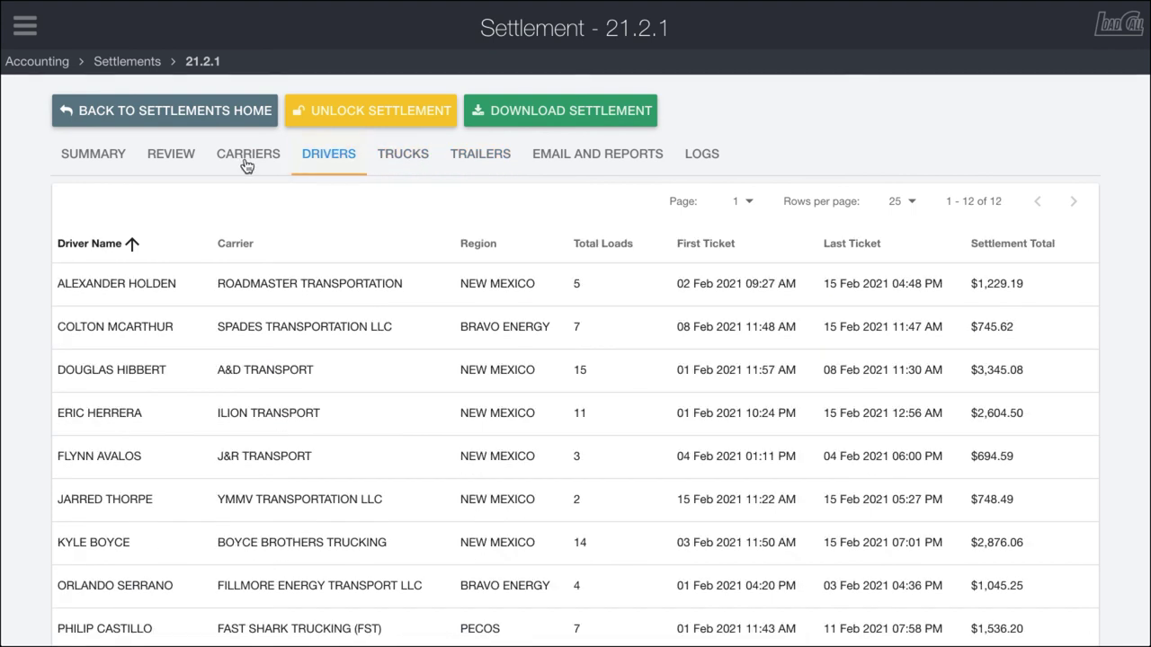
{"action": "left_click", "coordinate": [246, 162]}
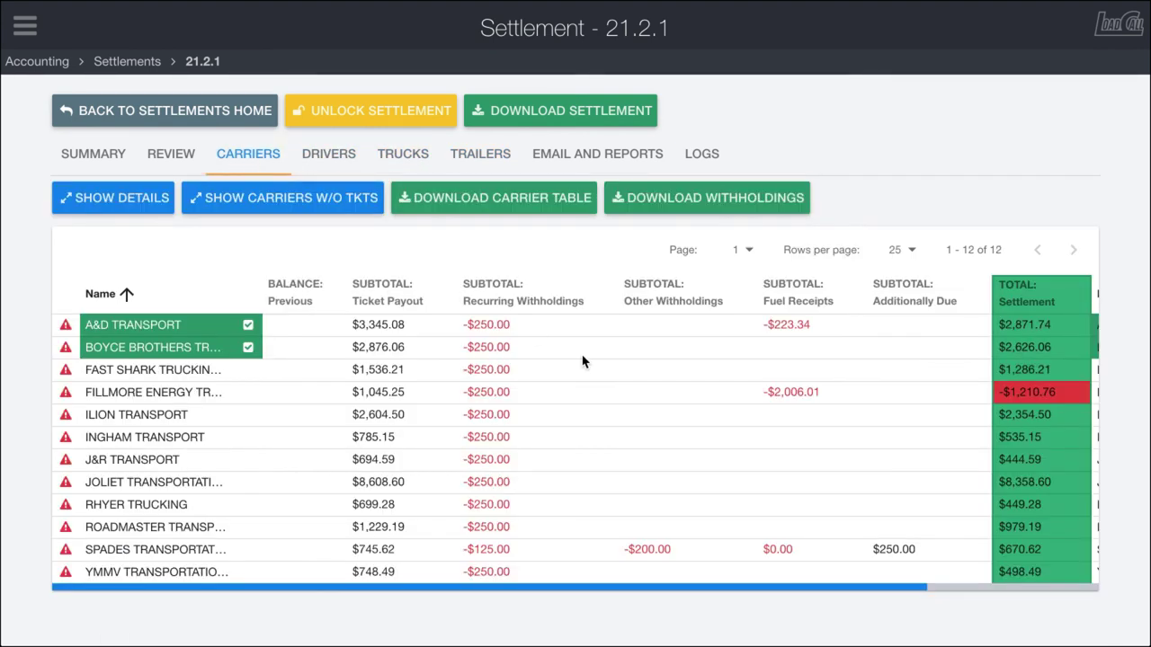